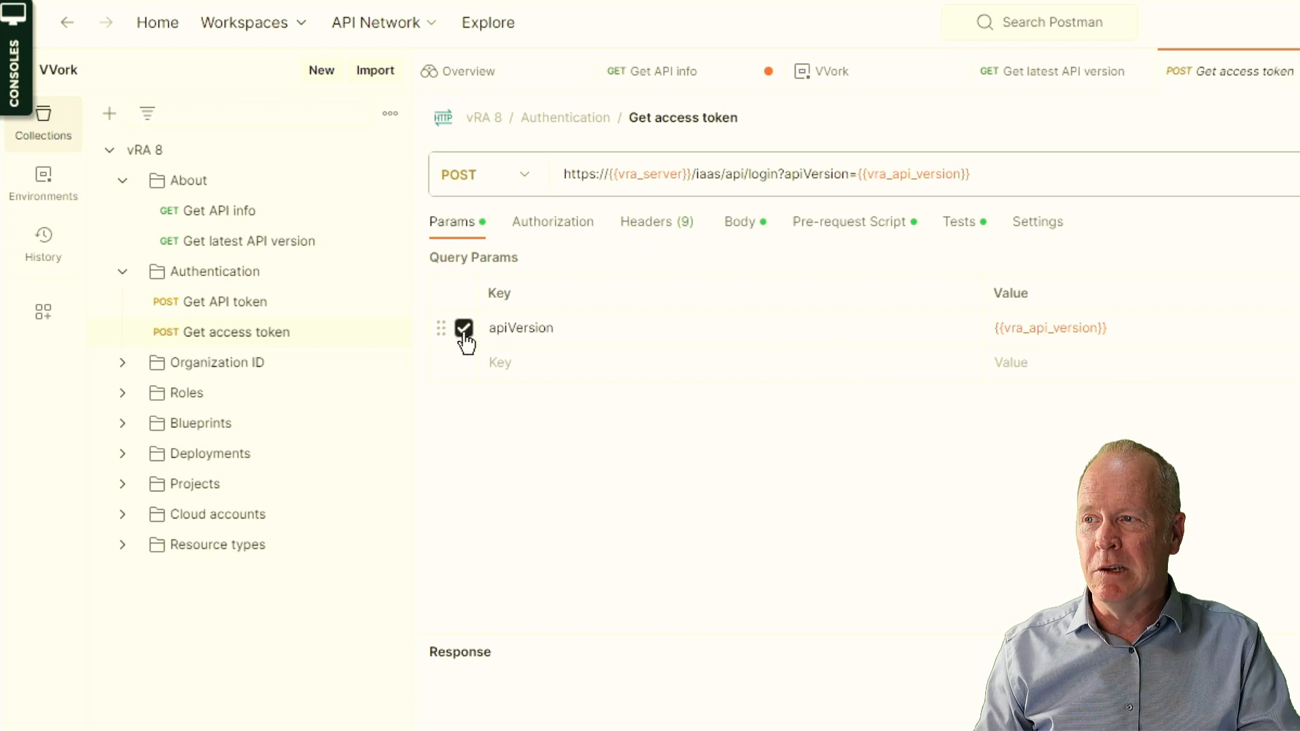
# - Disable the apiVersion query parameter in the Get access token request, and enable it again
pyautogui.click(464, 330)
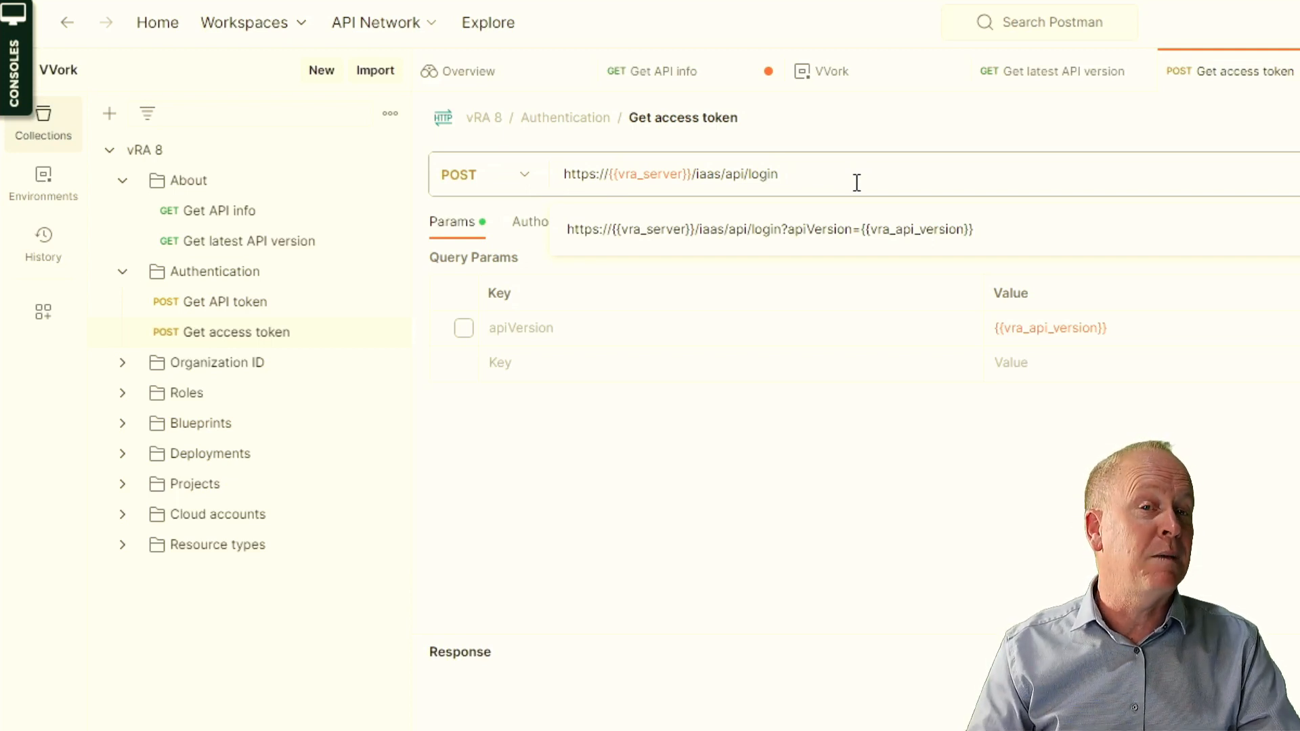
pyautogui.click(462, 328)
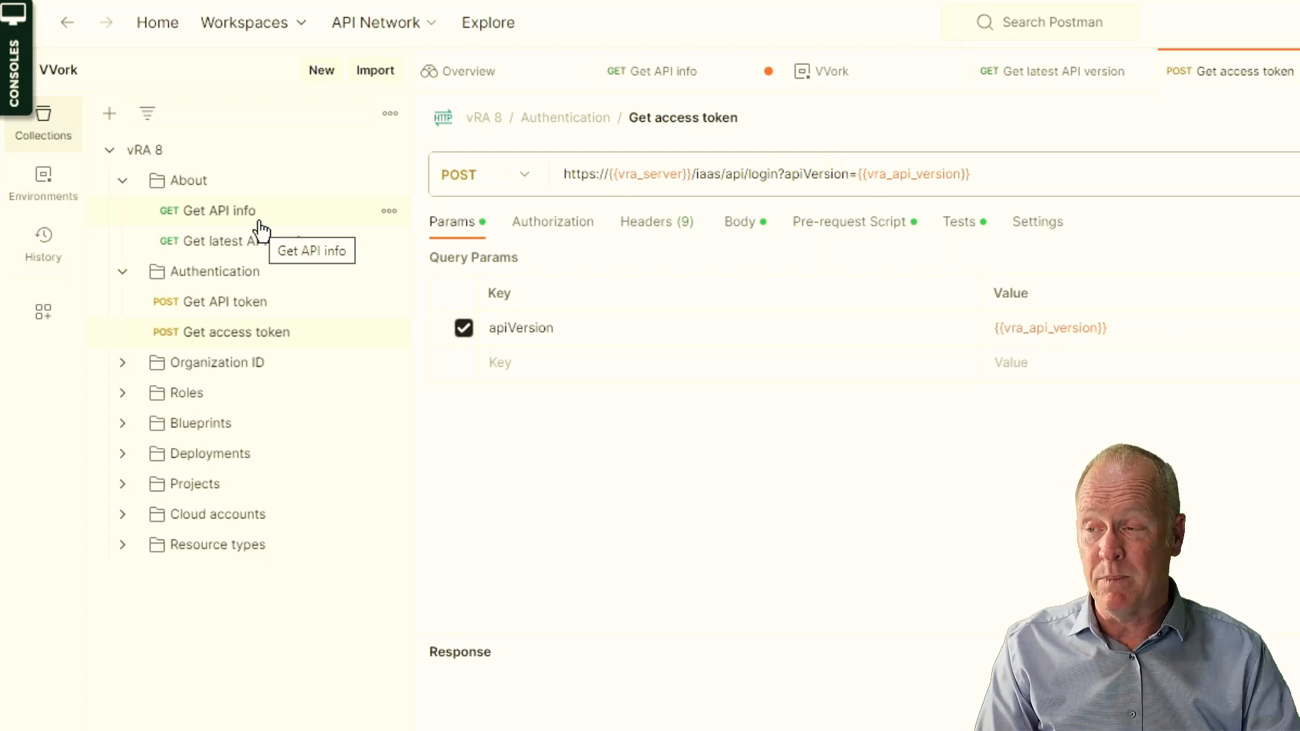
# - Open the Get API token request in the Authentication folder, check its login URL path, and send the request
pyautogui.click(252, 313)
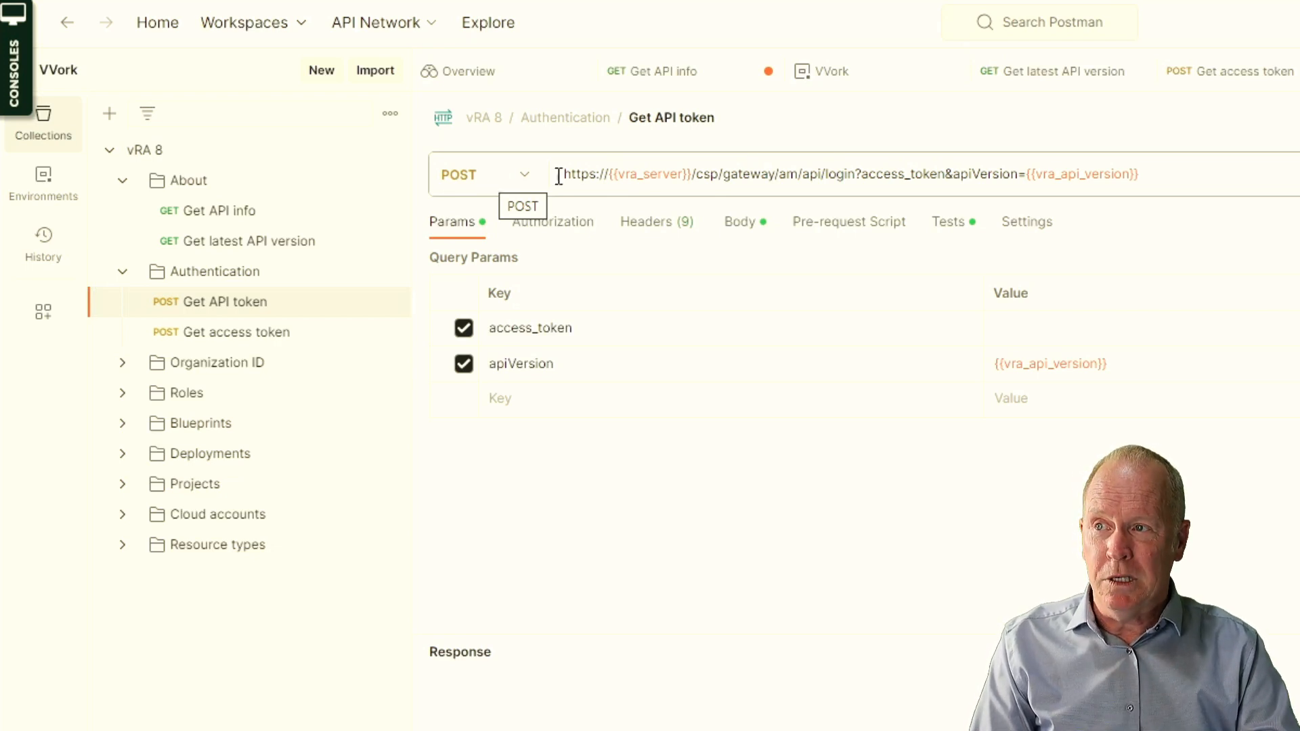
pyautogui.moveTo(655, 181)
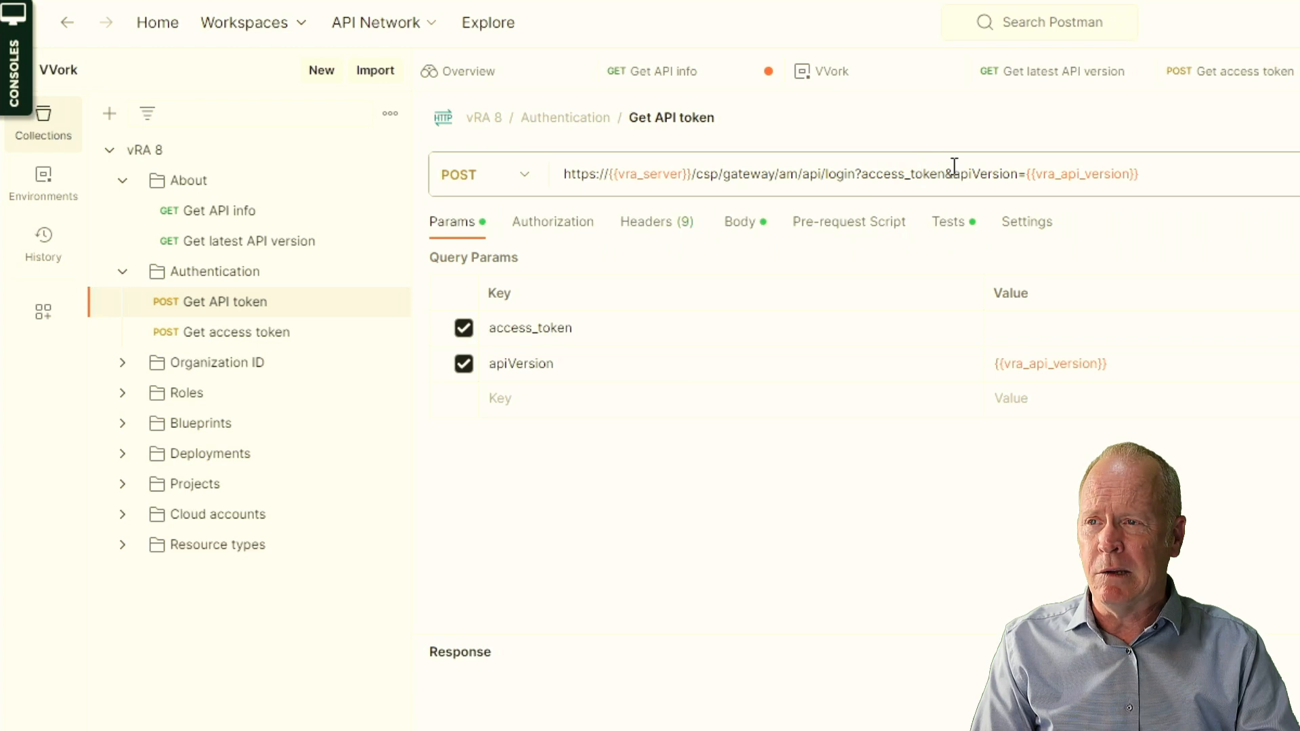
pyautogui.moveTo(945, 173); pyautogui.dragTo(1202, 171)
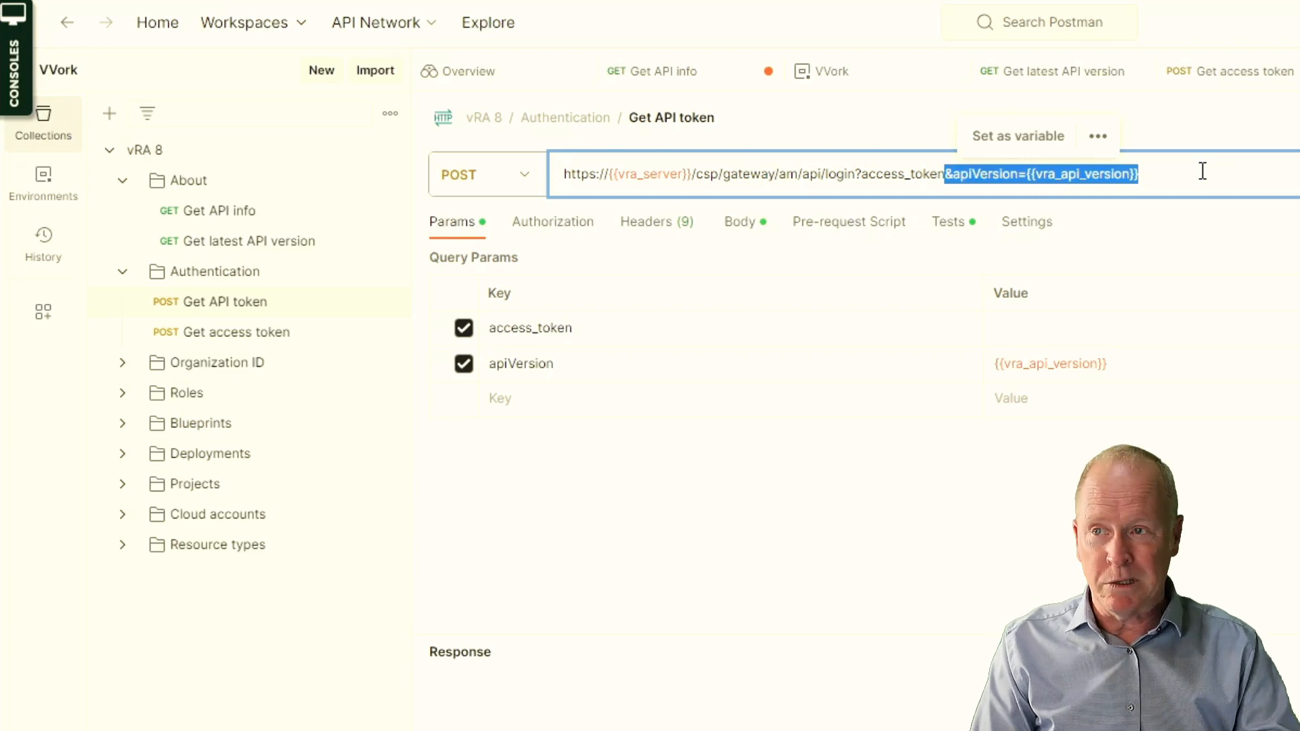
pyautogui.click(945, 173)
pyautogui.moveTo(945, 174); pyautogui.dragTo(692, 177)
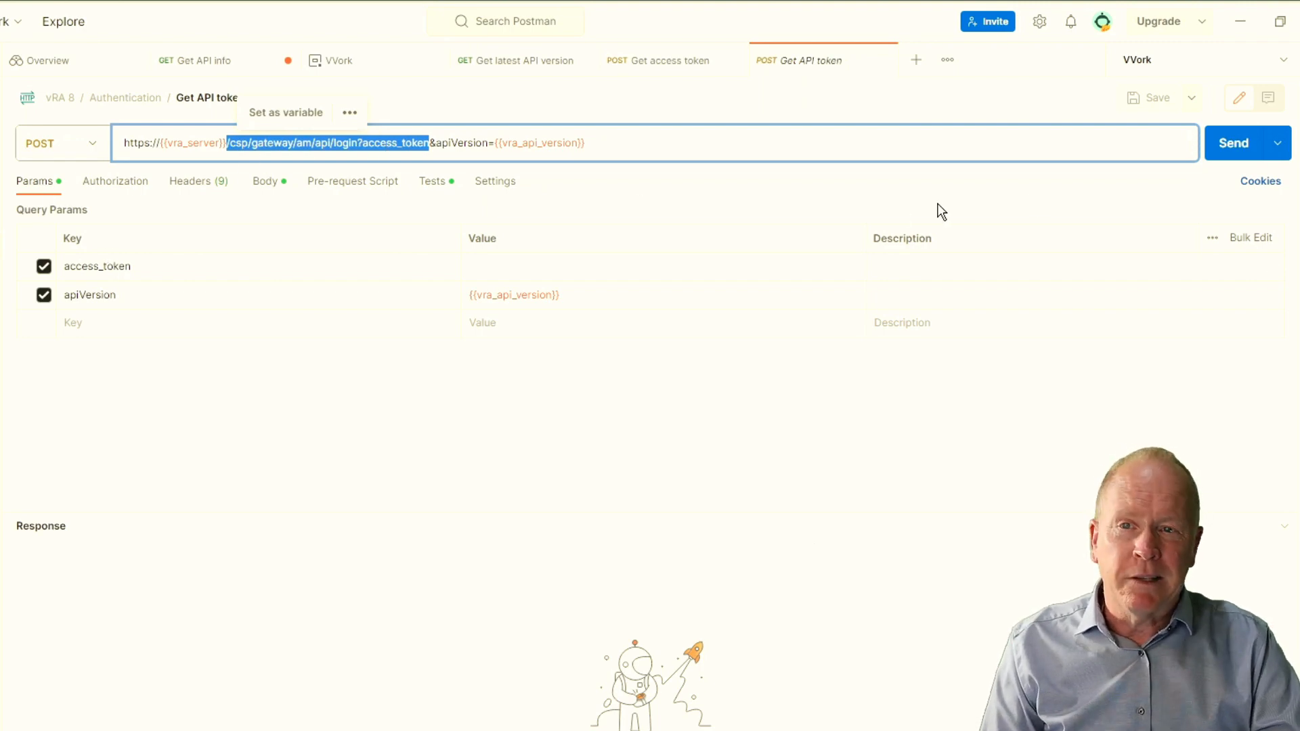
pyautogui.click(1231, 150)
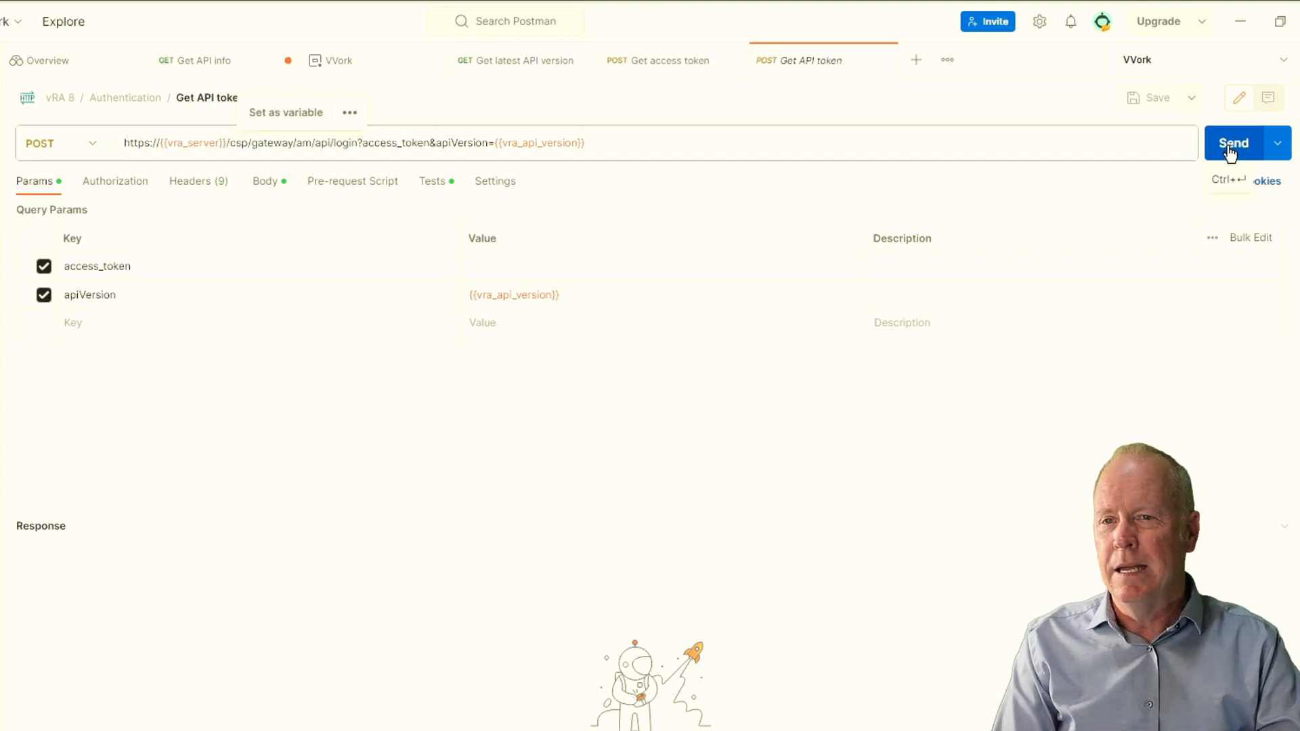
pyautogui.click(1231, 151)
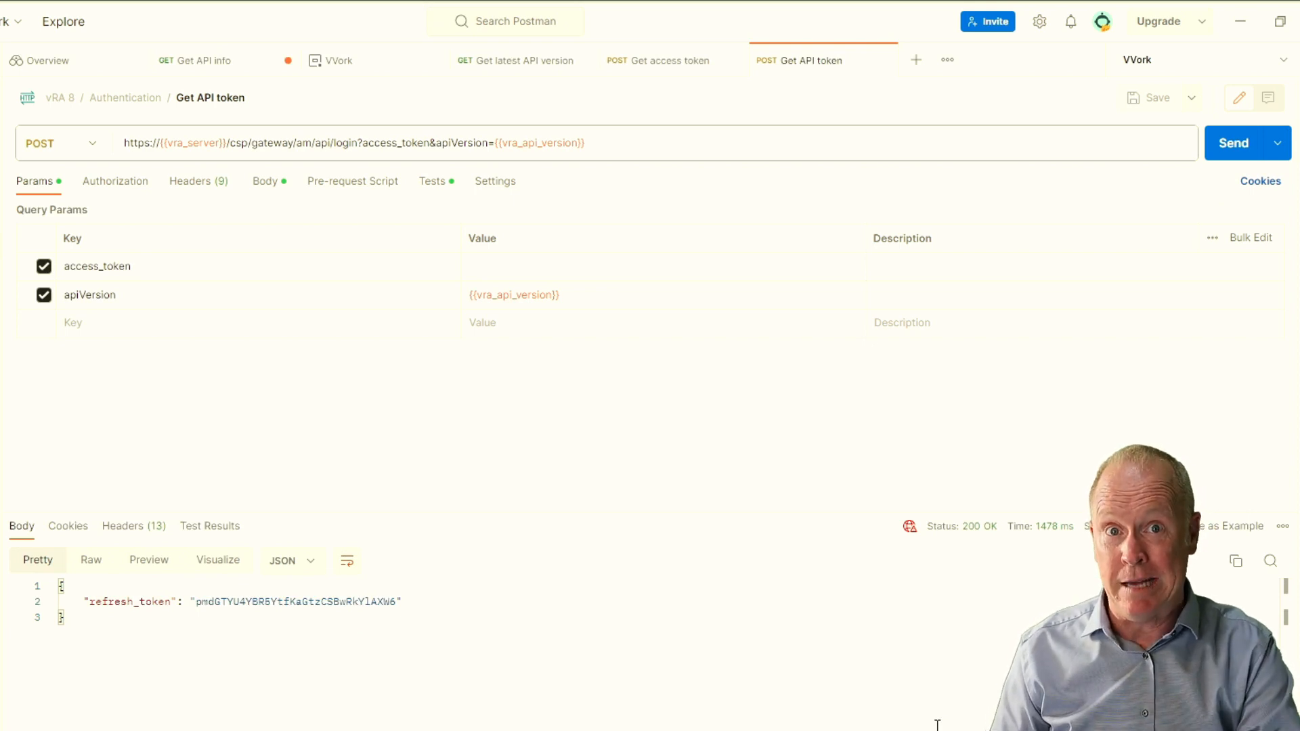
# - Compare the returned refresh_token with the test script that stores it as api_token, and check the VVork environment variables
pyautogui.doubleClick(302, 602)
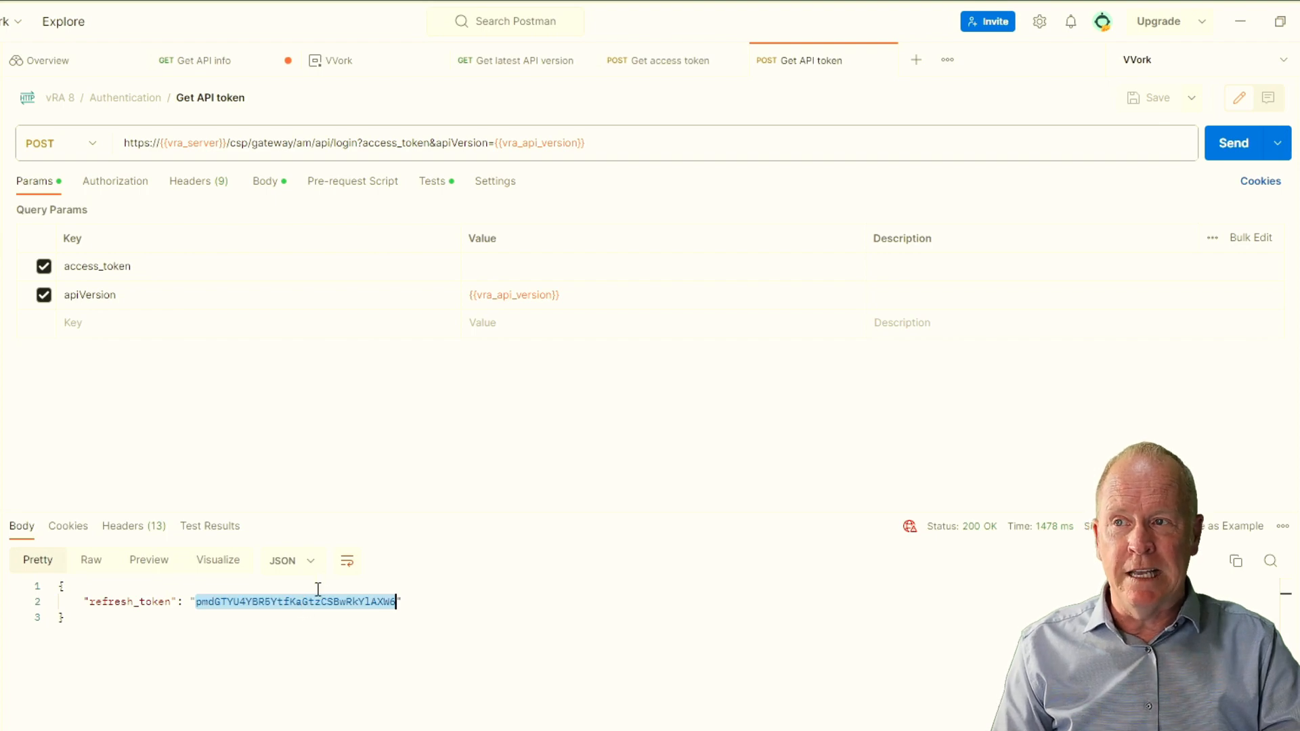
pyautogui.click(438, 188)
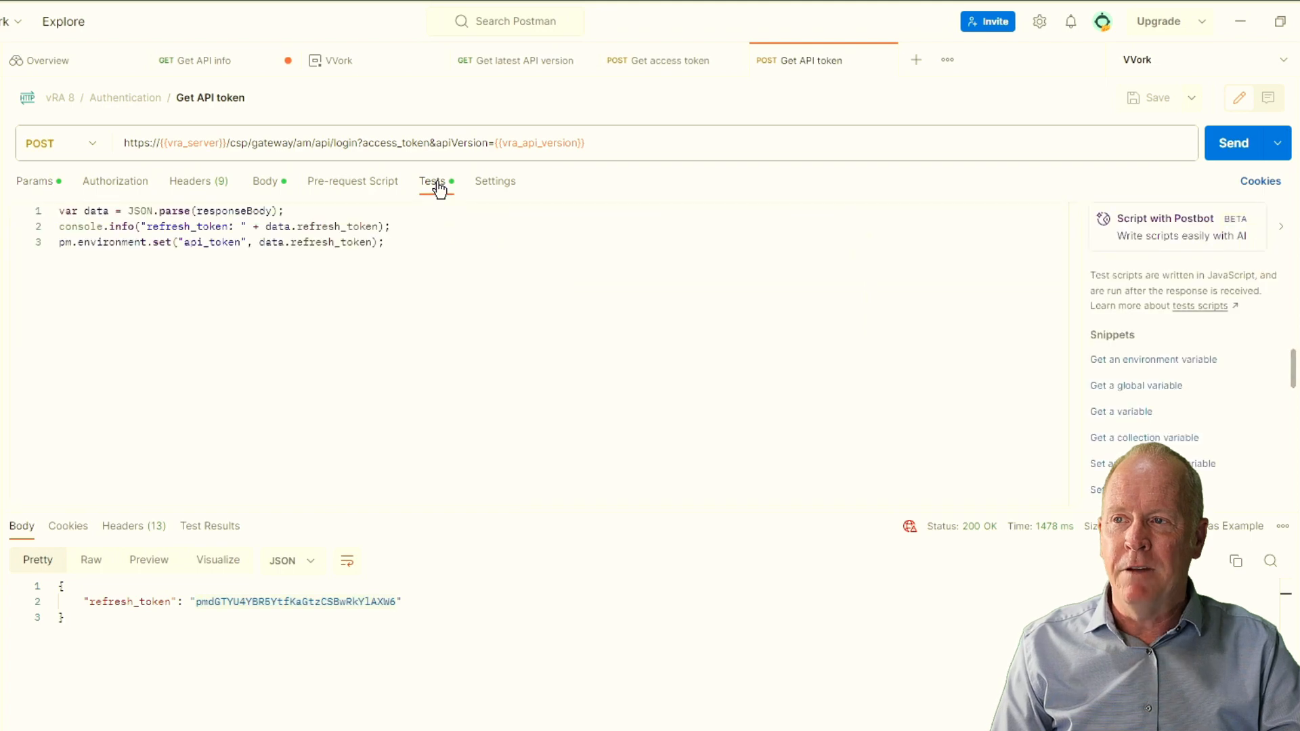
pyautogui.doubleClick(334, 243)
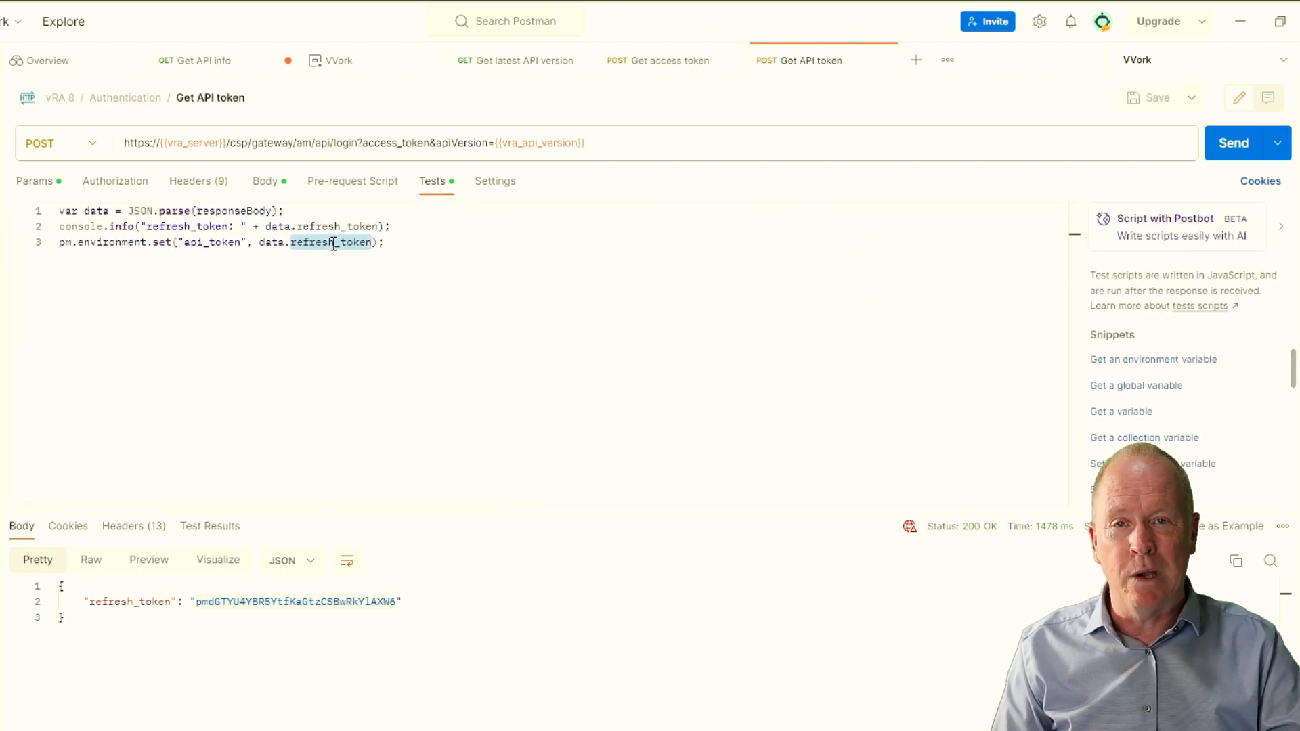
pyautogui.doubleClick(210, 242)
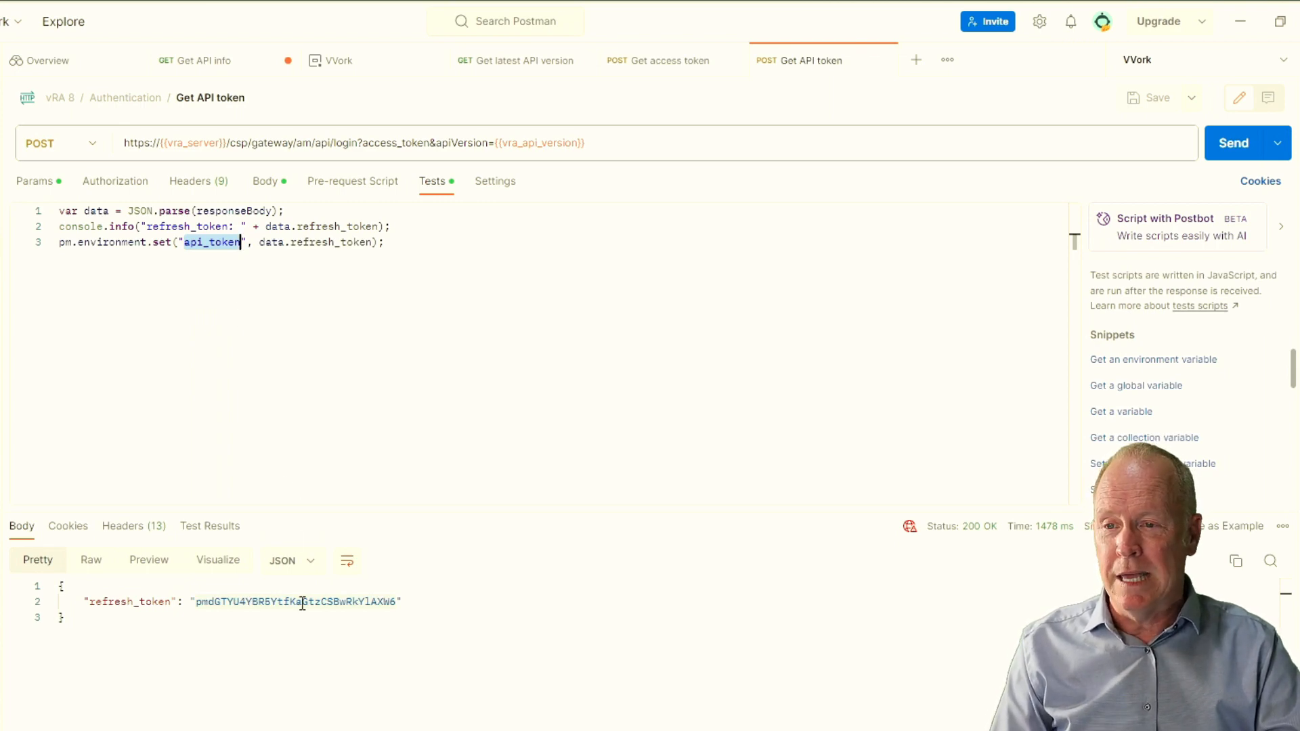
pyautogui.doubleClick(267, 603)
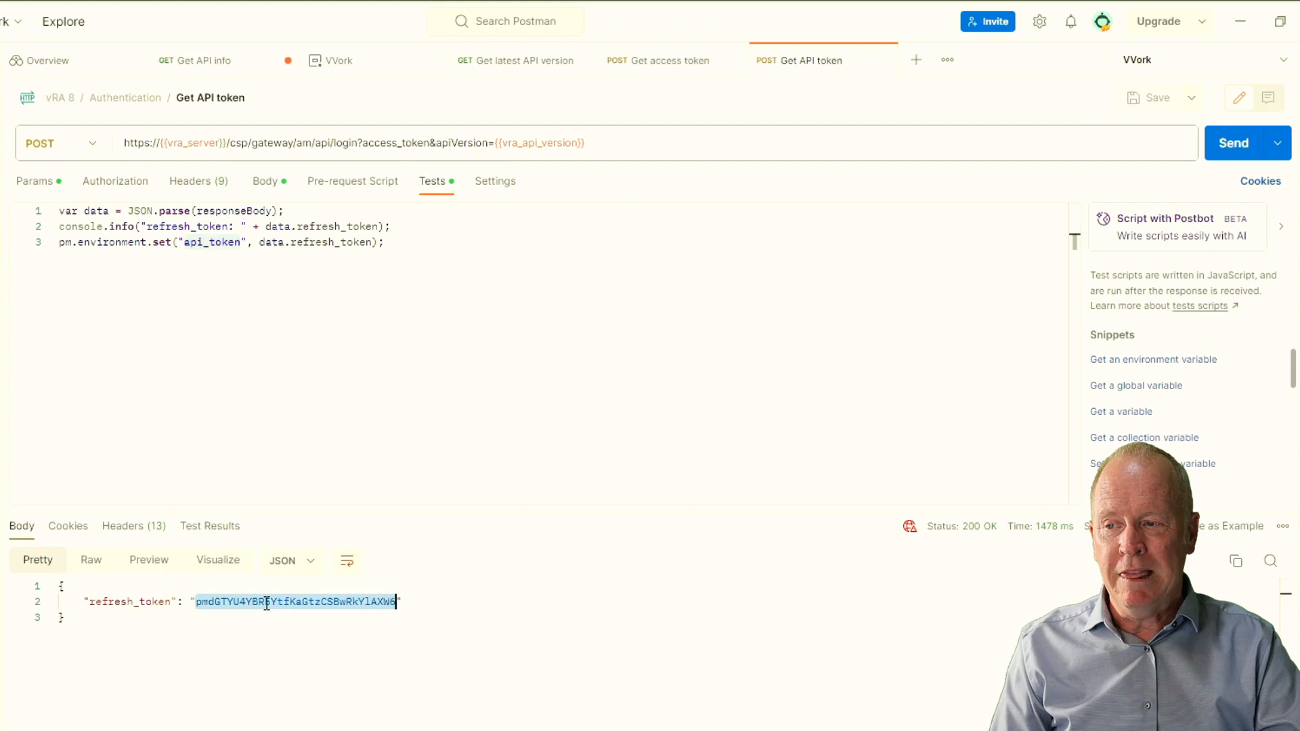
pyautogui.doubleClick(210, 242)
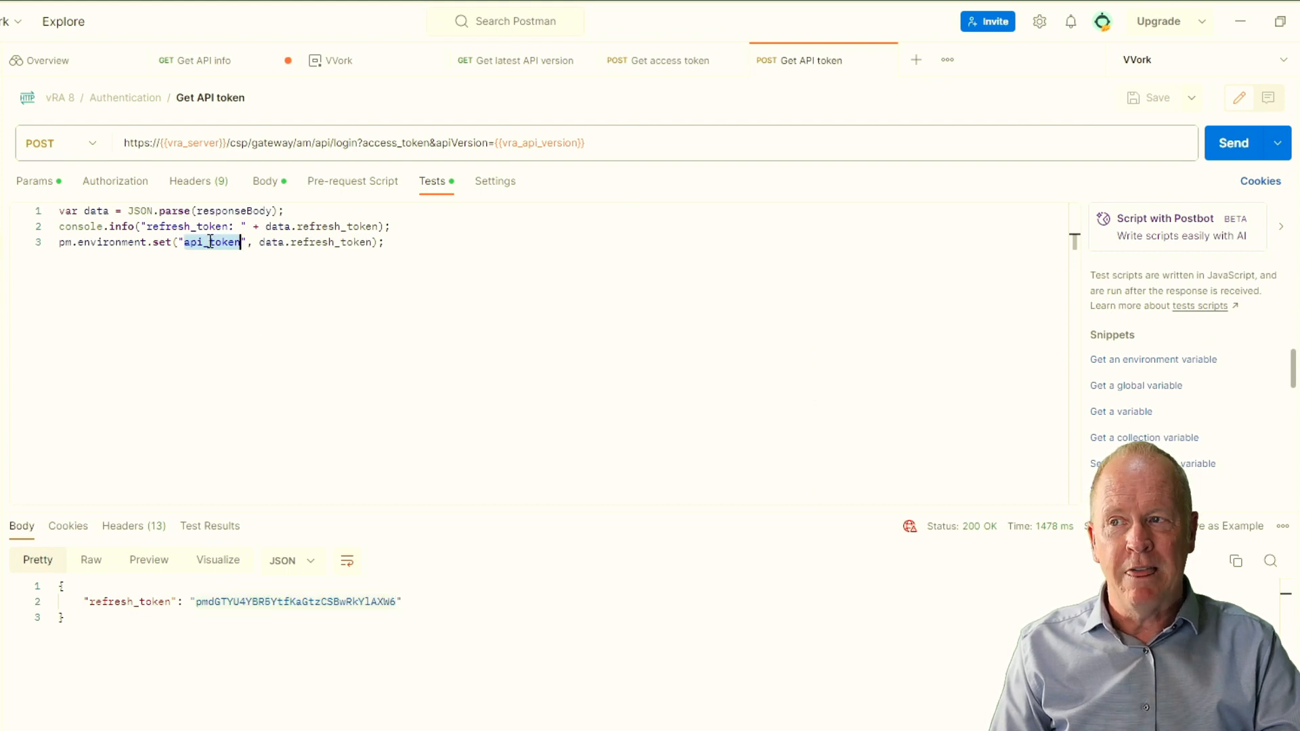
pyautogui.click(357, 67)
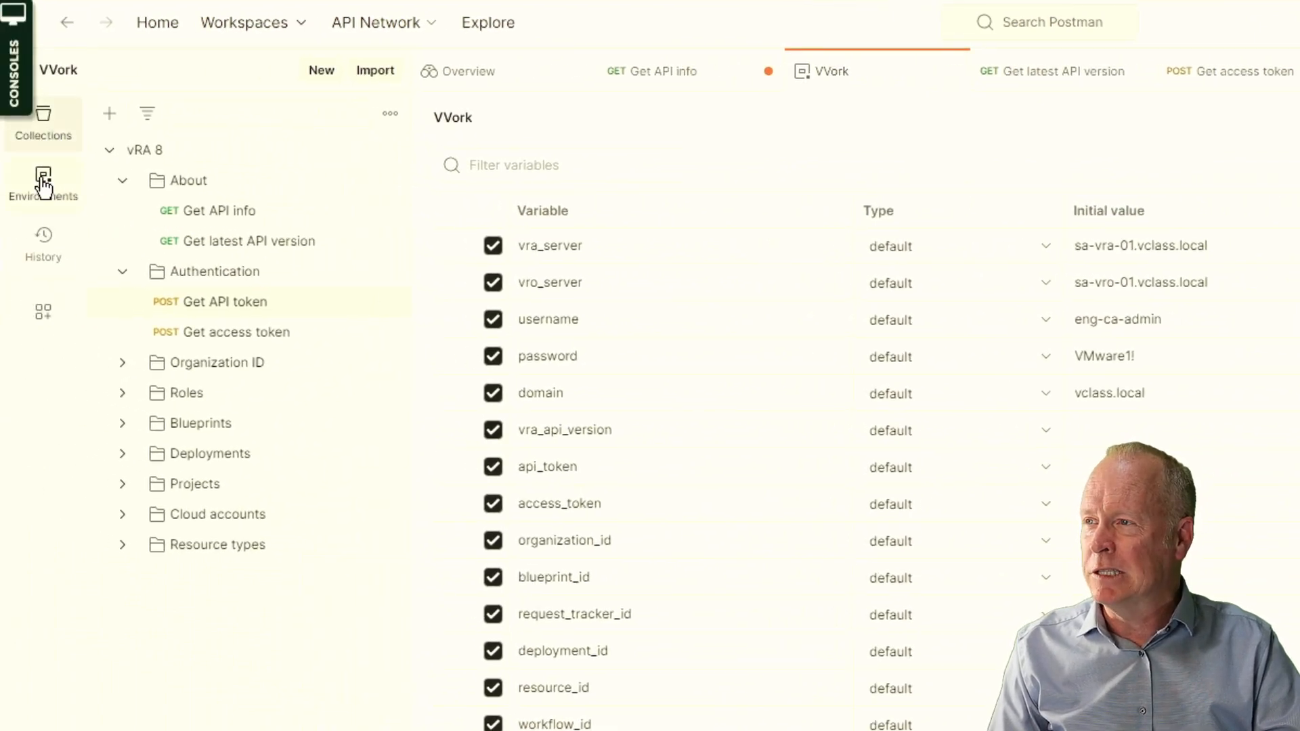
# - Open the Get access token request, check its /iaas/api/login URL path, and send the request
pyautogui.click(230, 346)
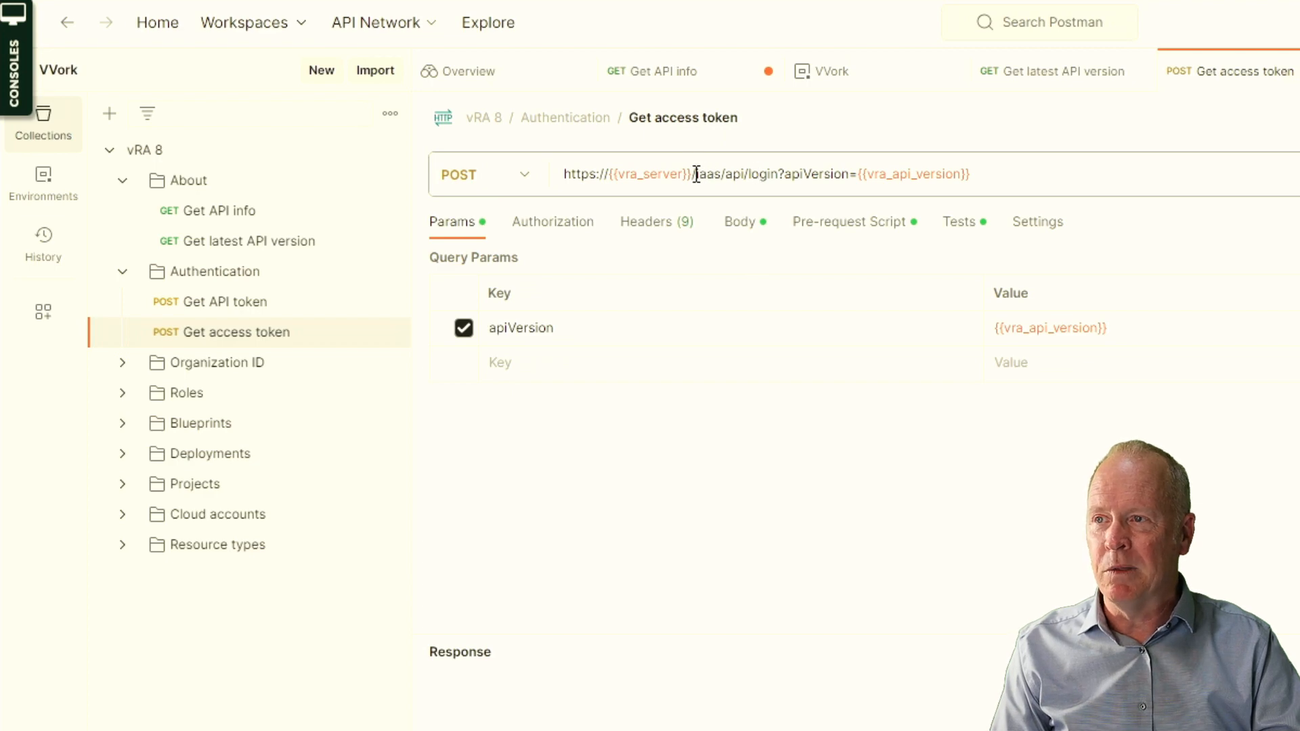
pyautogui.moveTo(692, 175); pyautogui.dragTo(1002, 156)
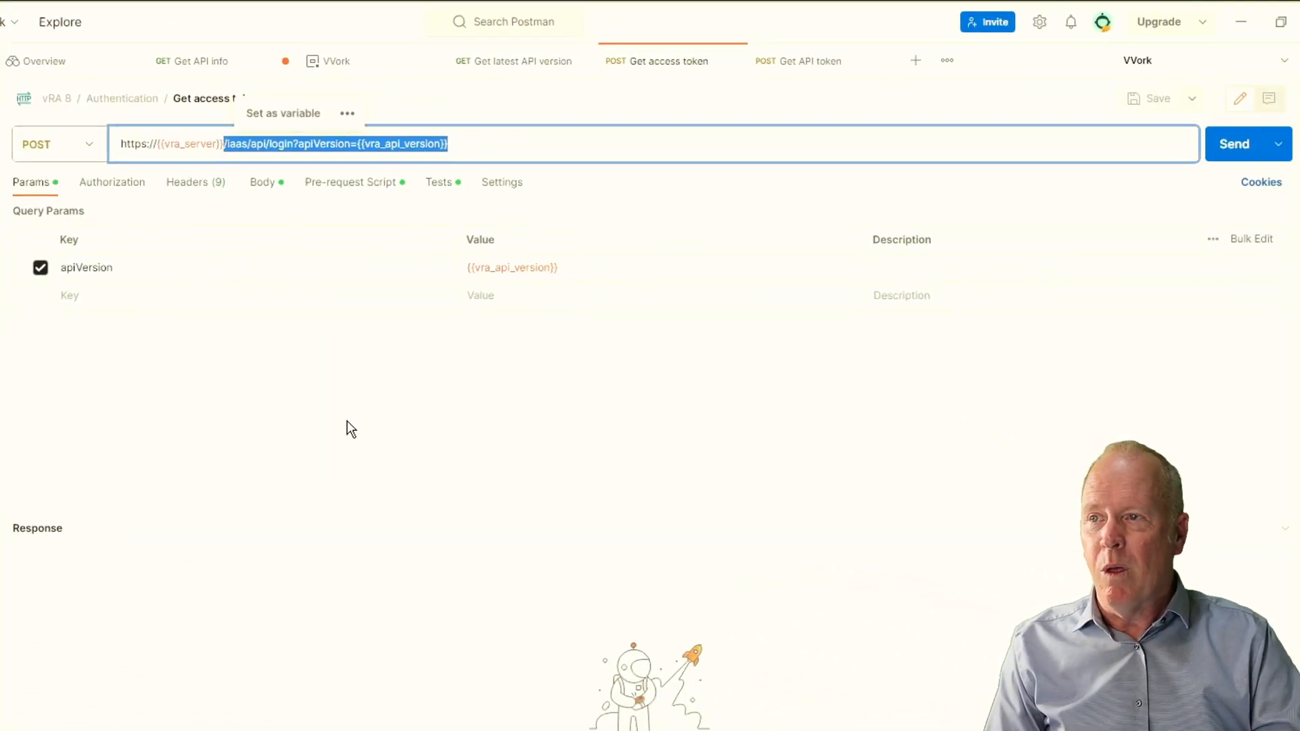
pyautogui.click(346, 421)
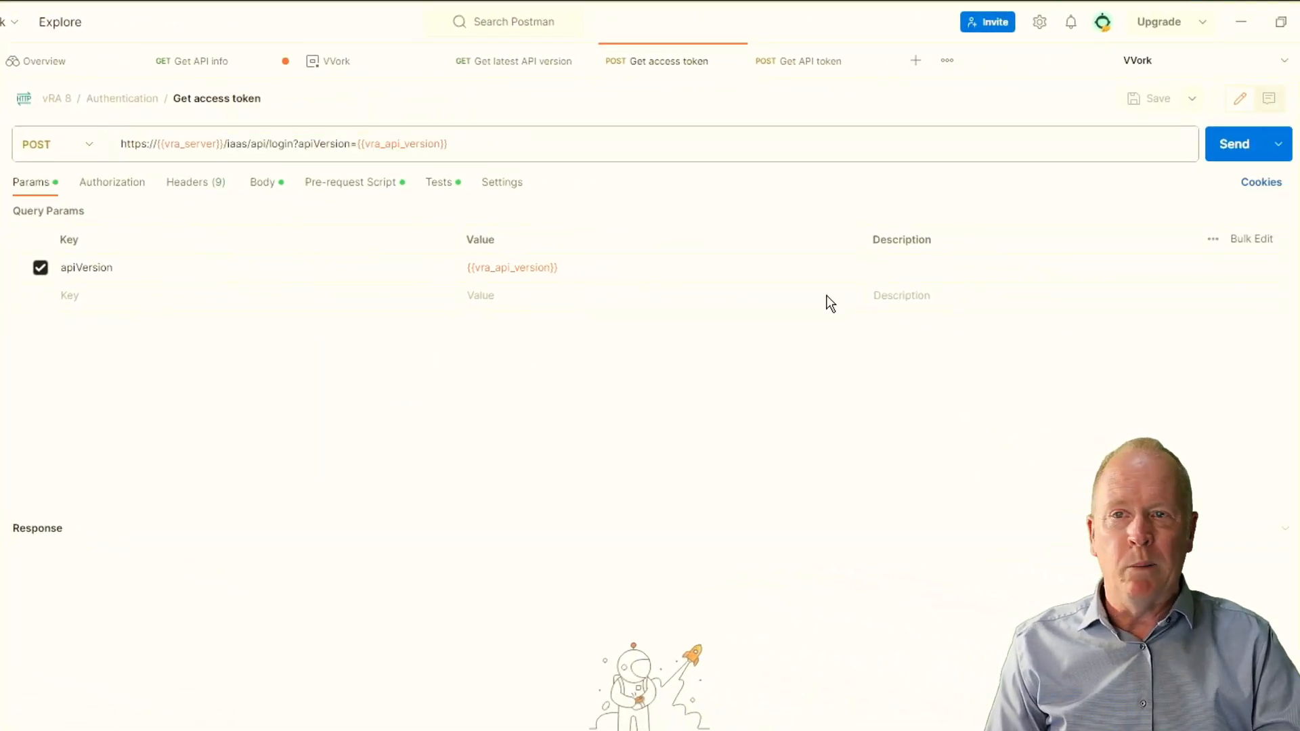
pyautogui.click(1234, 145)
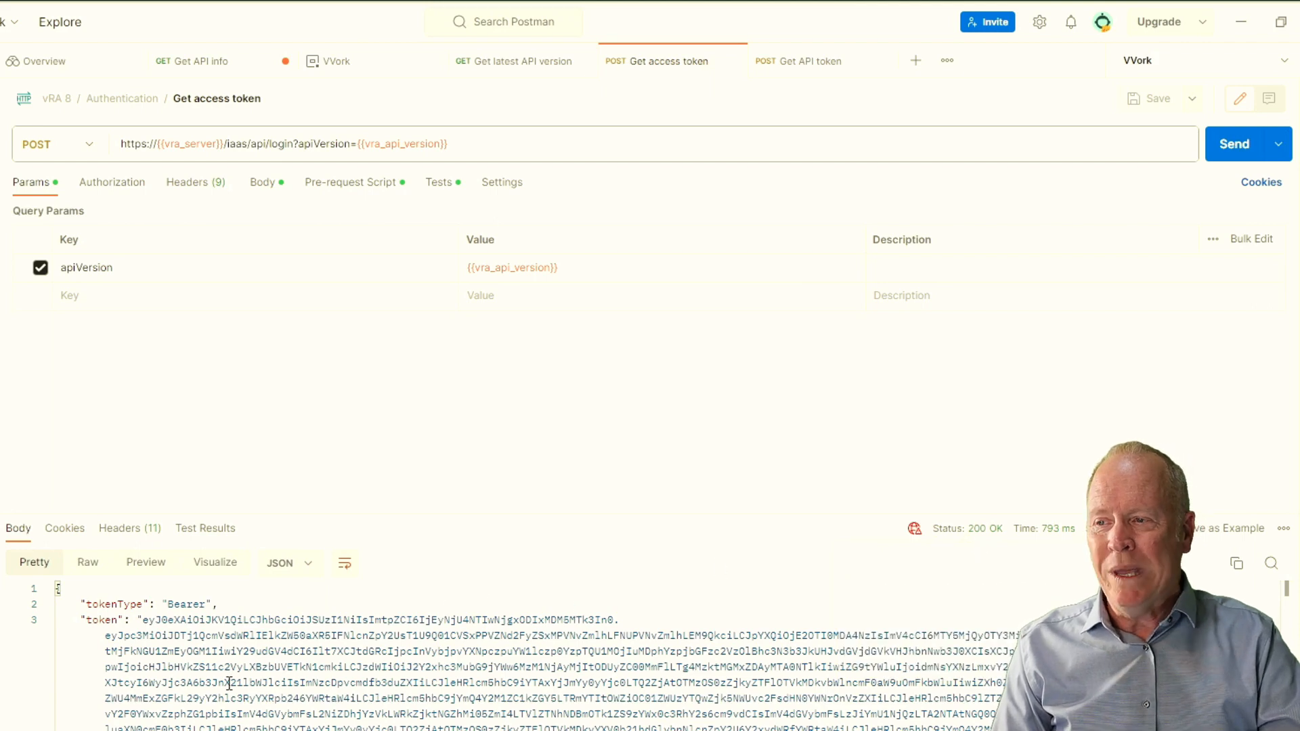
# - Examine the returned token, the test script that stores it as access_token, and the VVork environment variables
pyautogui.doubleClick(96, 620)
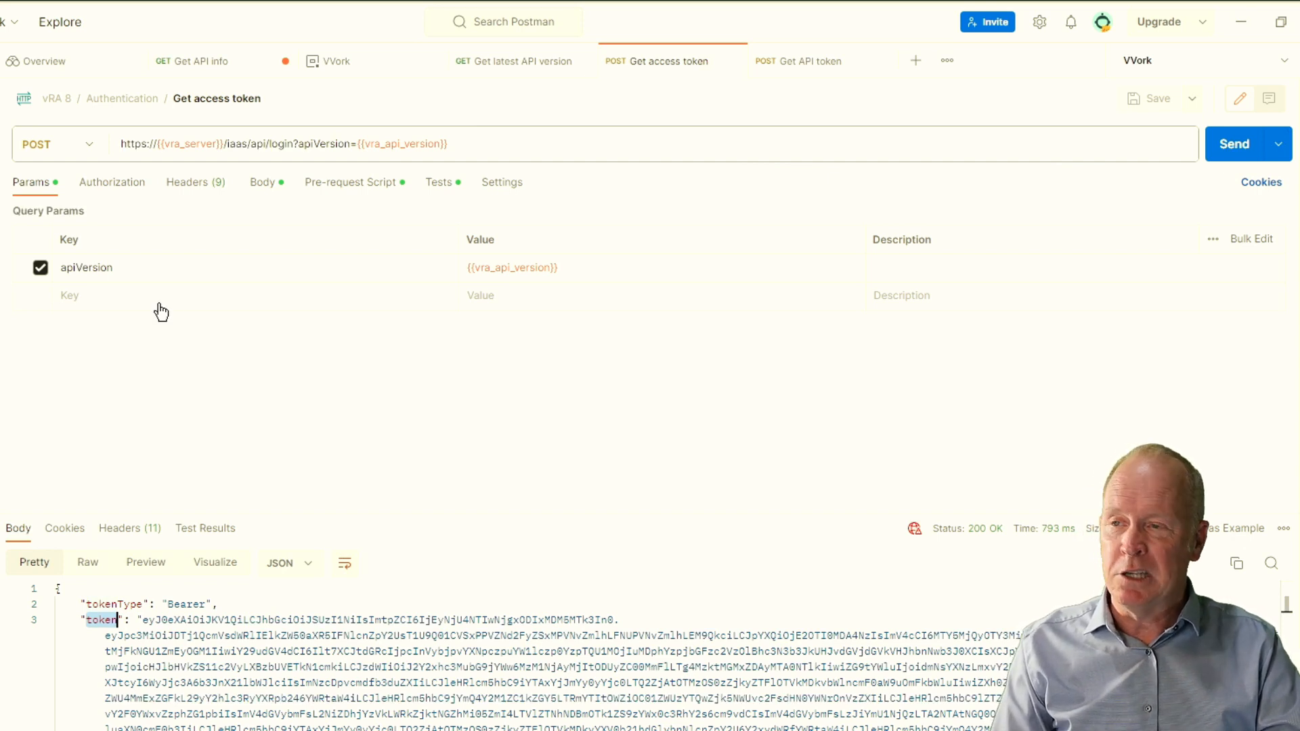
pyautogui.tripleClick(210, 658)
pyautogui.hotkey('ctrl', 'c')
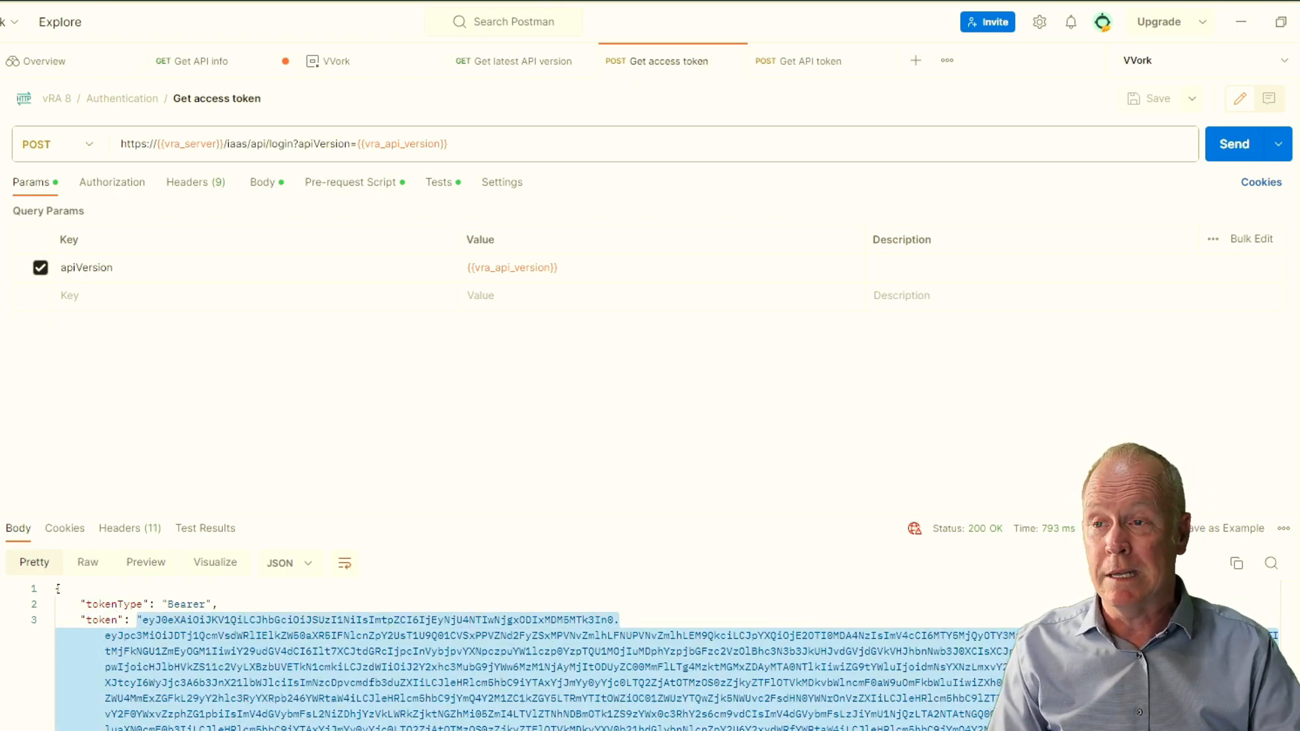
pyautogui.click(442, 183)
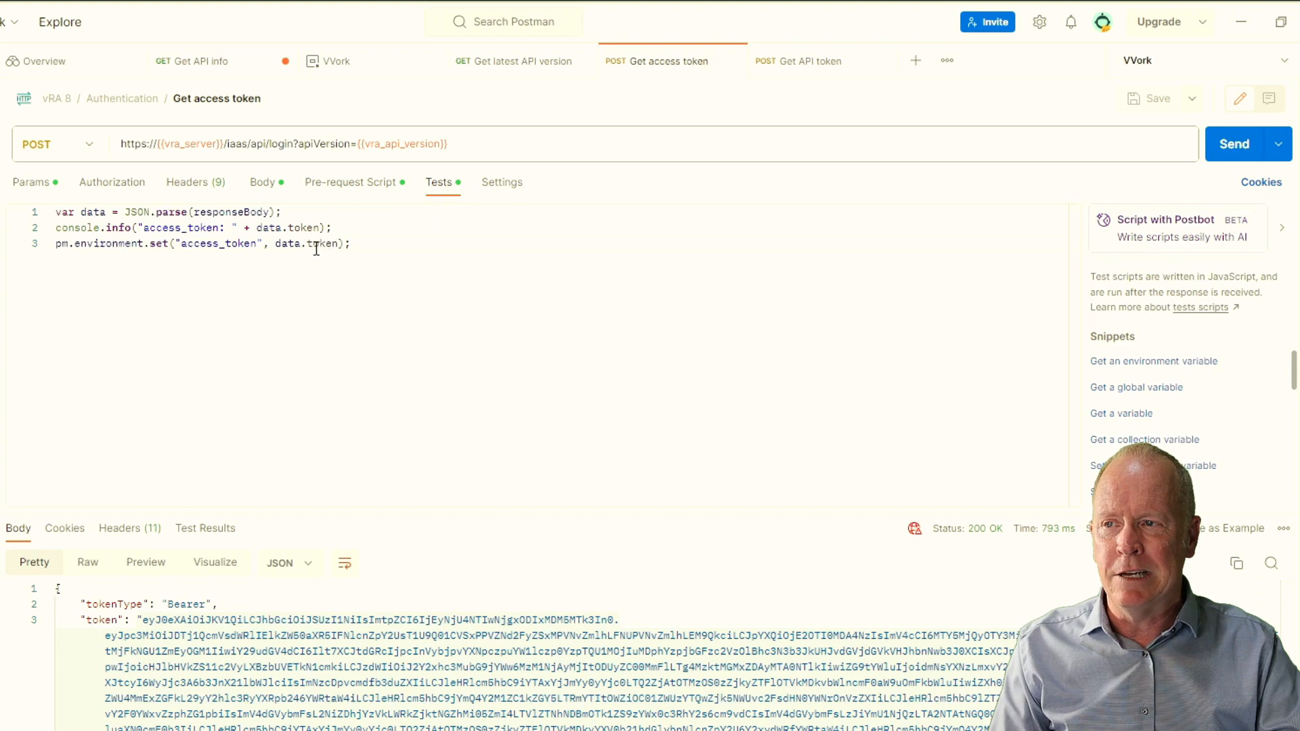
pyautogui.doubleClick(317, 245)
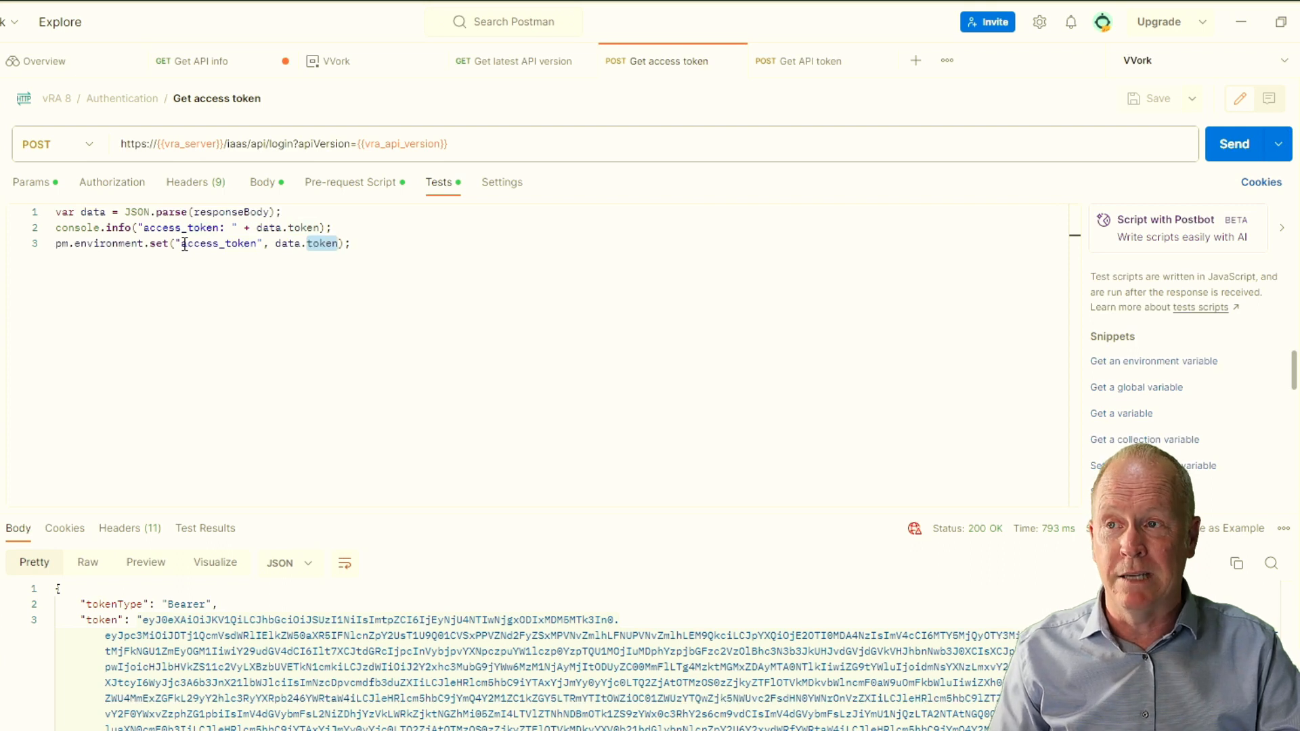
pyautogui.middleClick(337, 64)
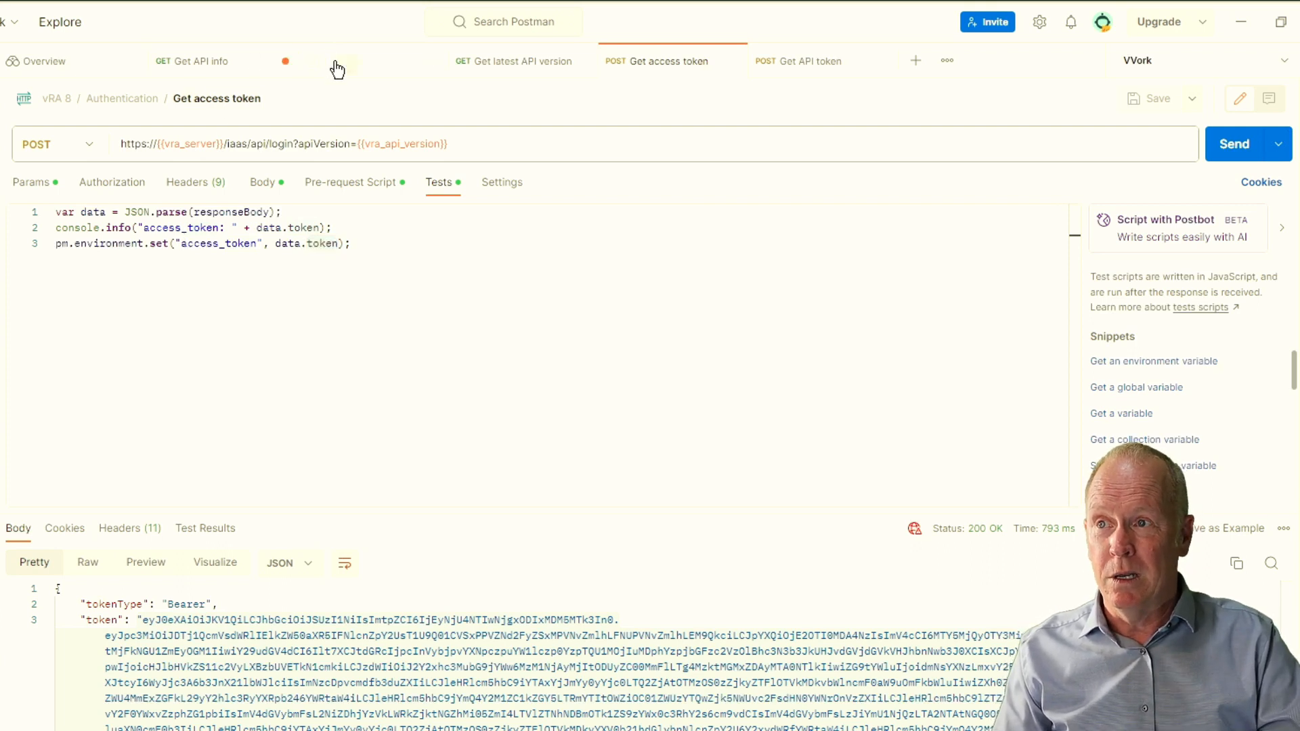
pyautogui.click(348, 70)
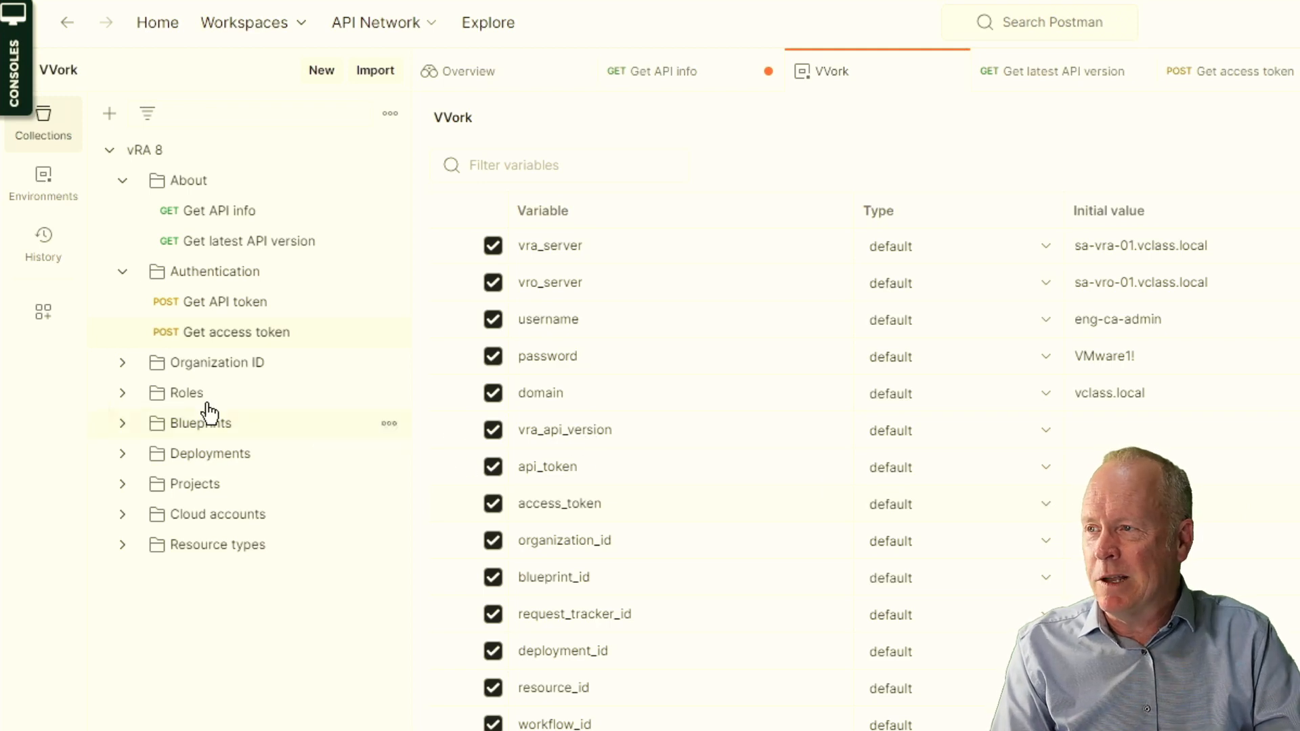
# - Open the Get organization ID request in the Organization ID folder and check its authorization settings
pyautogui.click(123, 364)
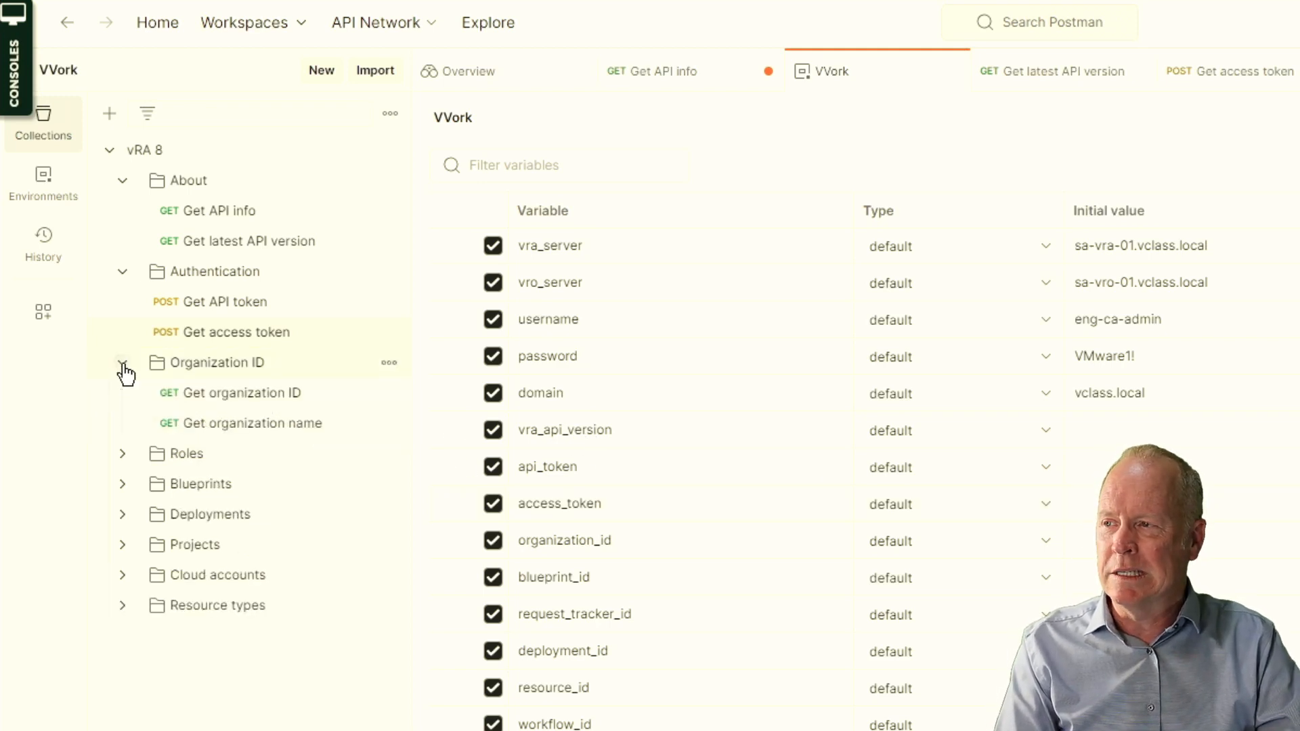
pyautogui.click(219, 393)
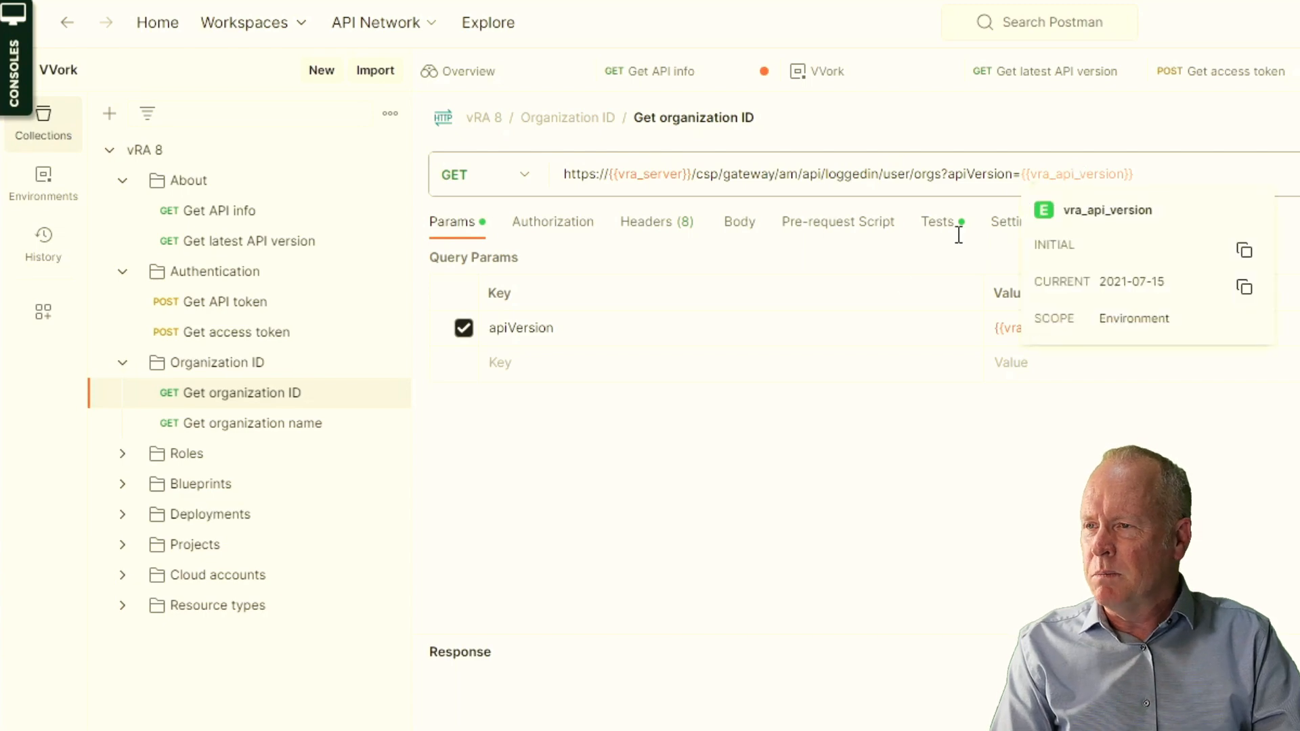
pyautogui.click(567, 233)
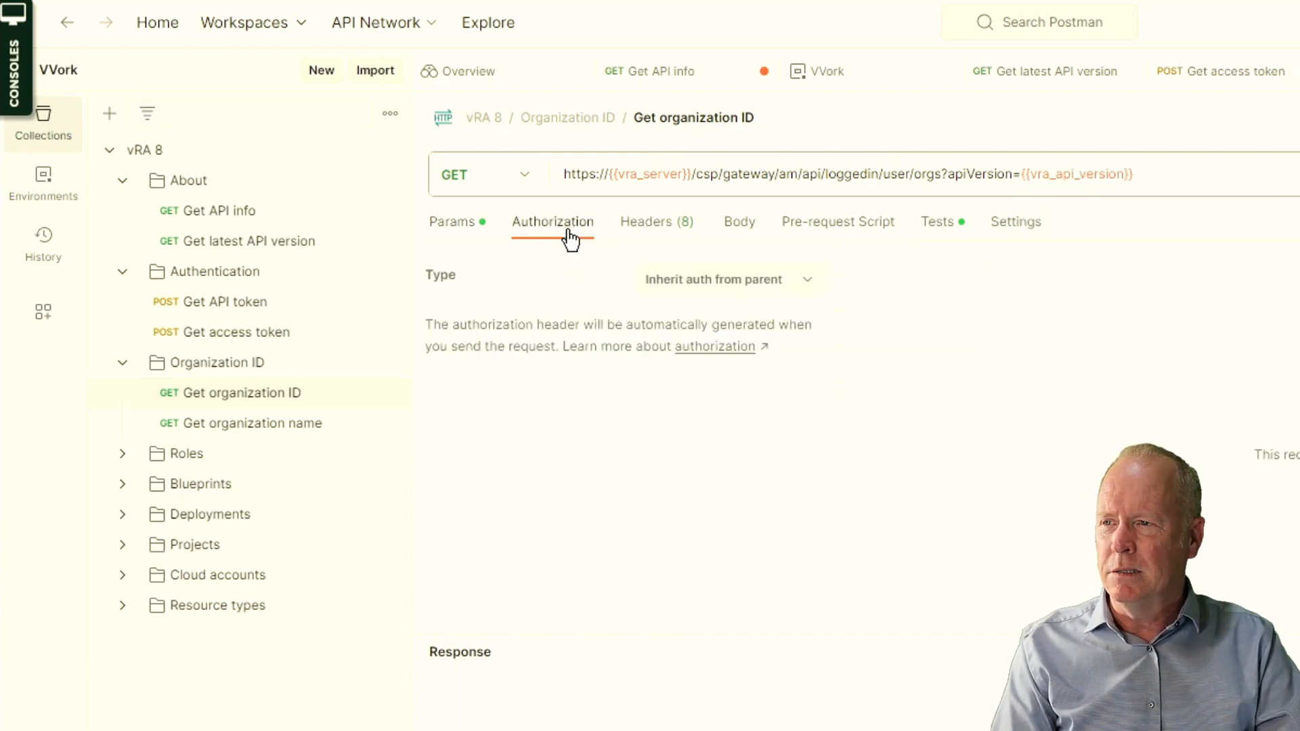
# - Add an Authorization header to the Get organization ID request, starting its value with "Bearer "
pyautogui.click(656, 227)
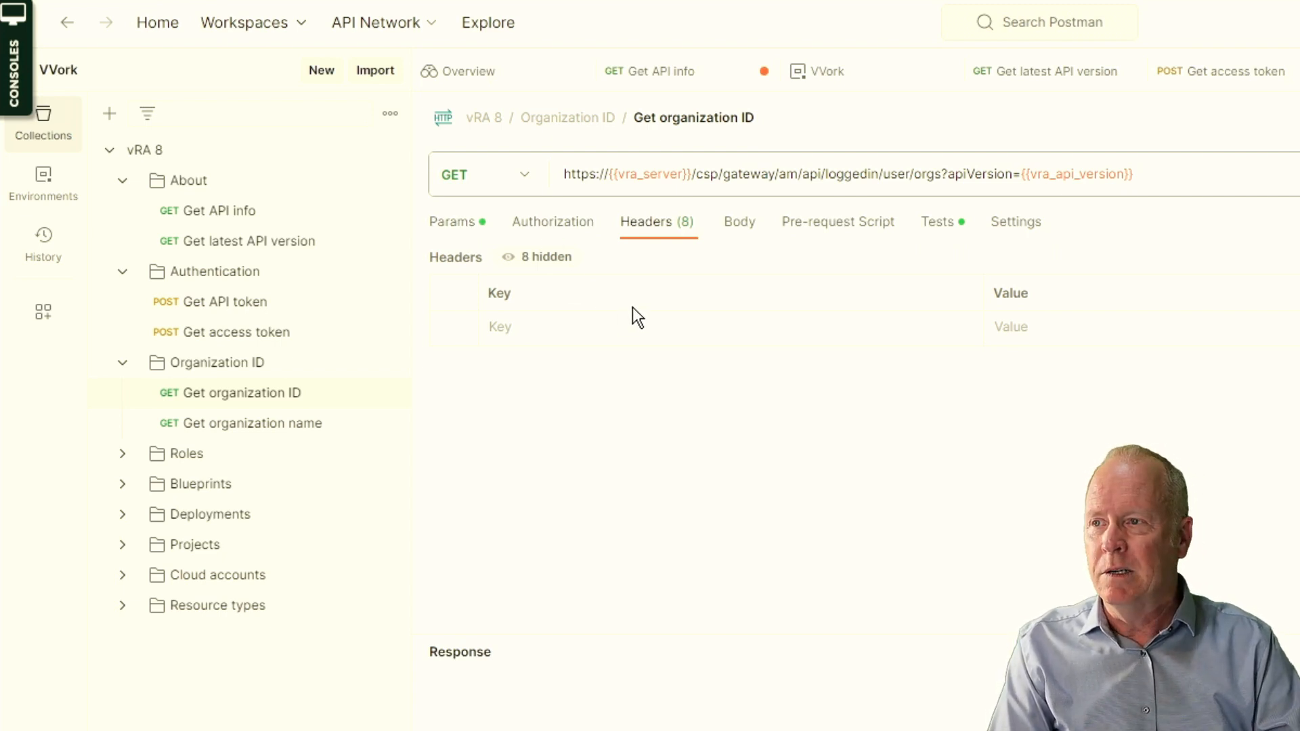
pyautogui.click(571, 333)
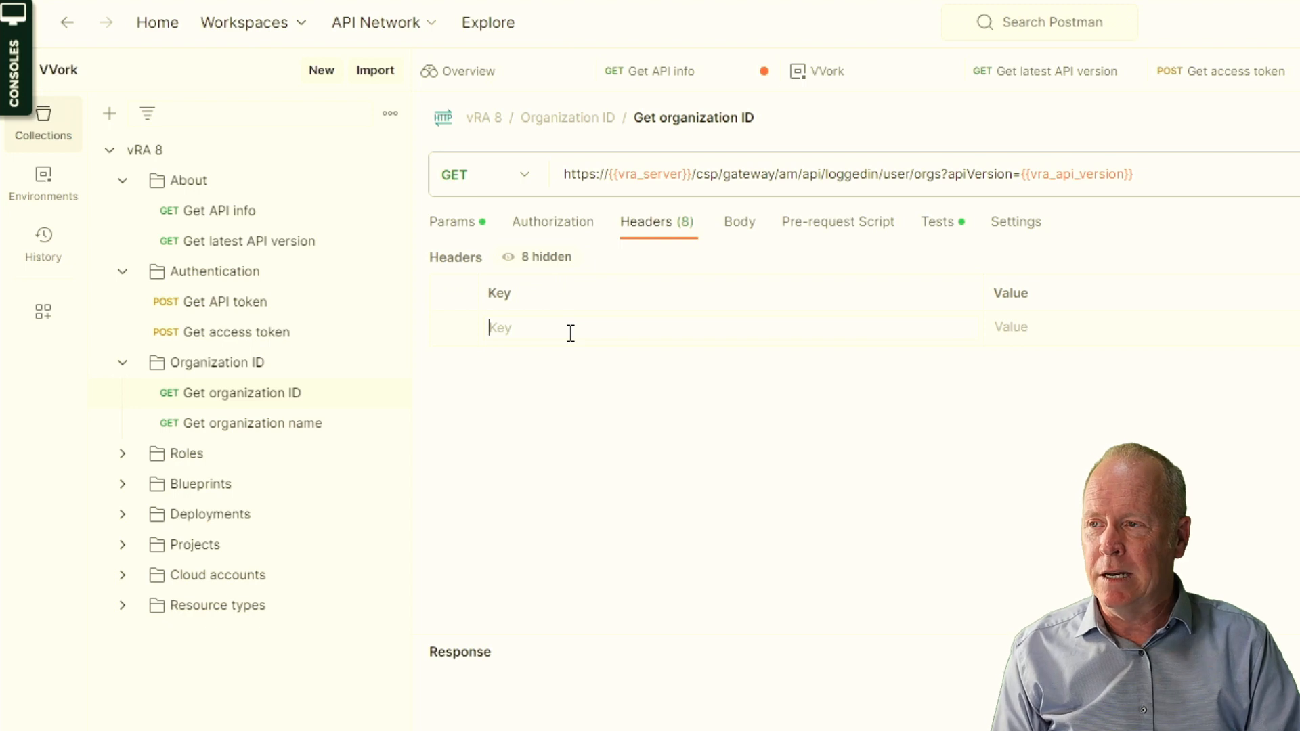
pyautogui.write('Au')
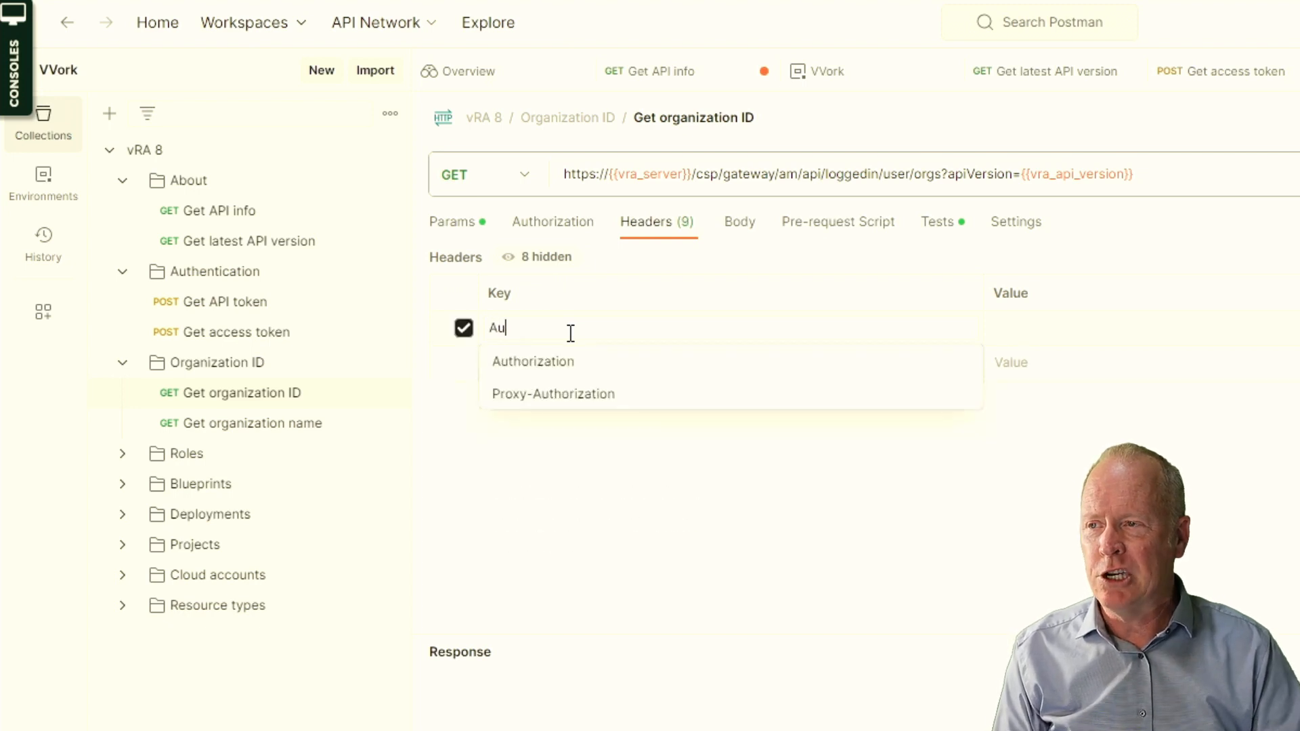
pyautogui.click(573, 362)
pyautogui.click(1063, 327)
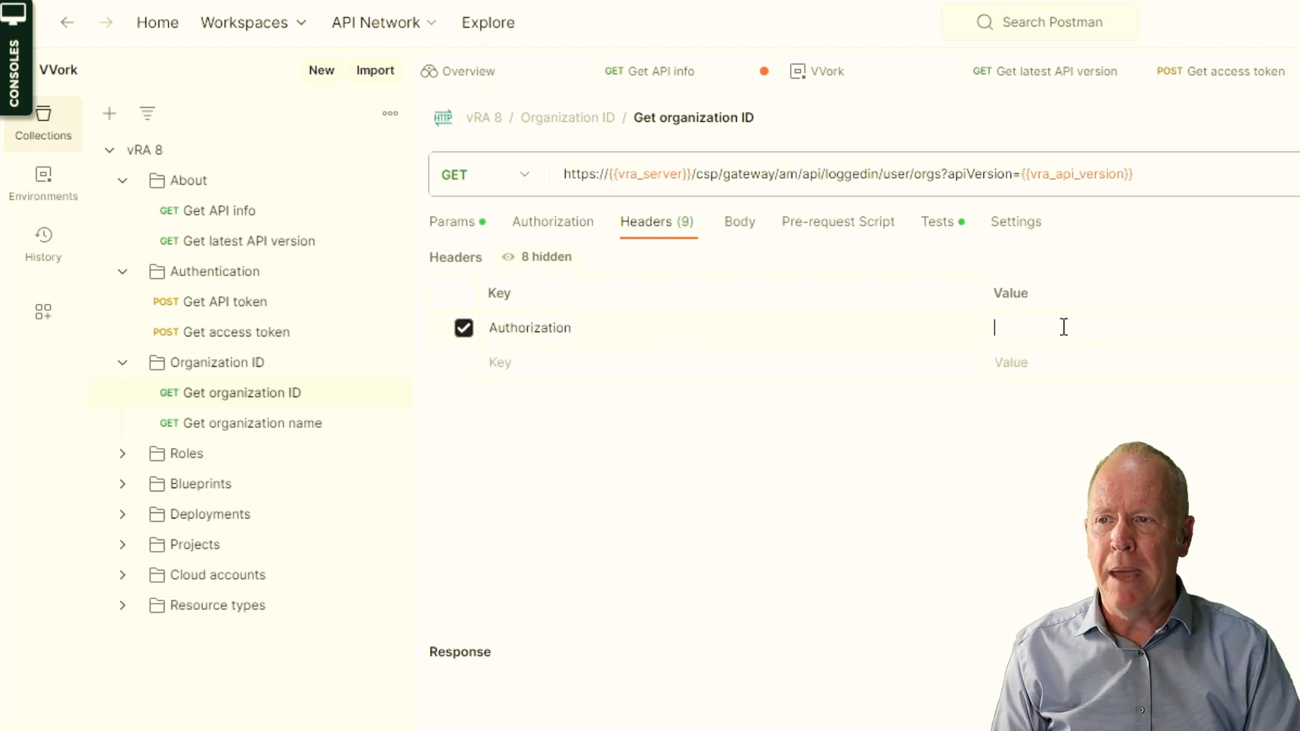
pyautogui.write('Bearer')
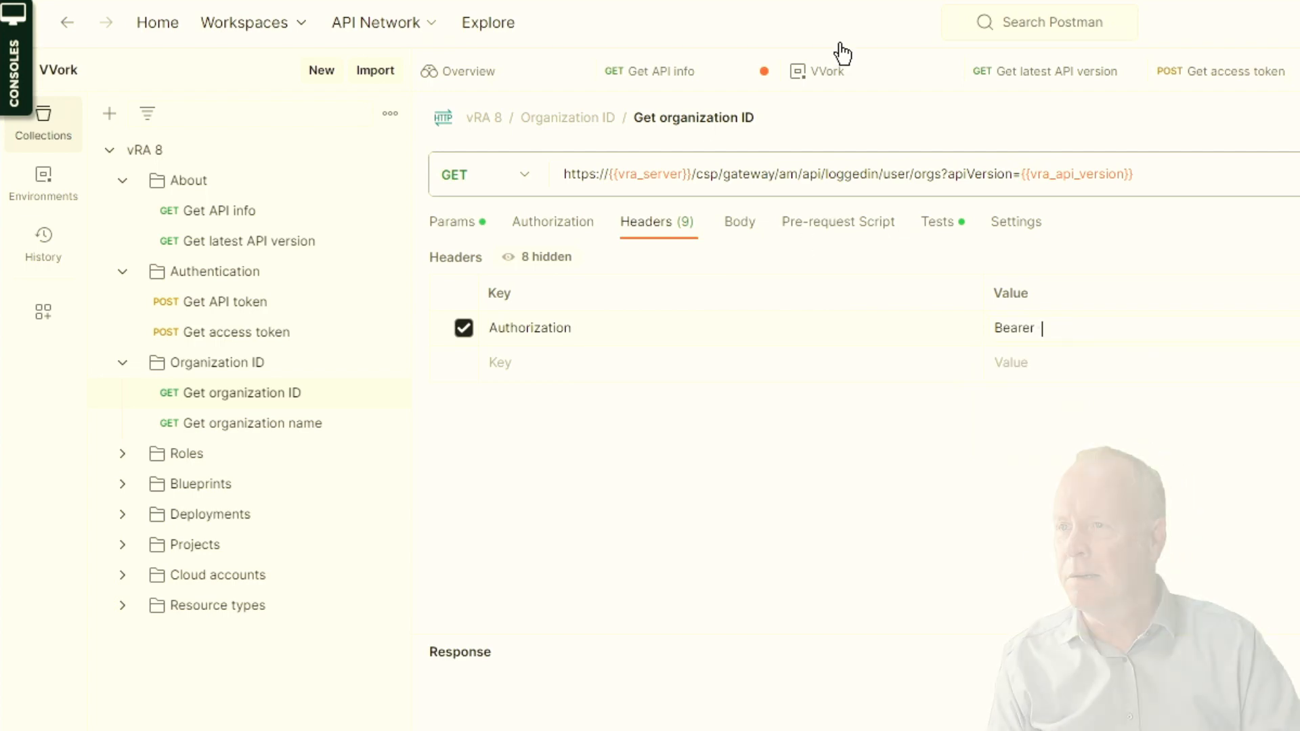
# - Copy the current access_token value from the VVork environment and paste it after "Bearer " in the Get organization ID request's Authorization header
pyautogui.click(834, 76)
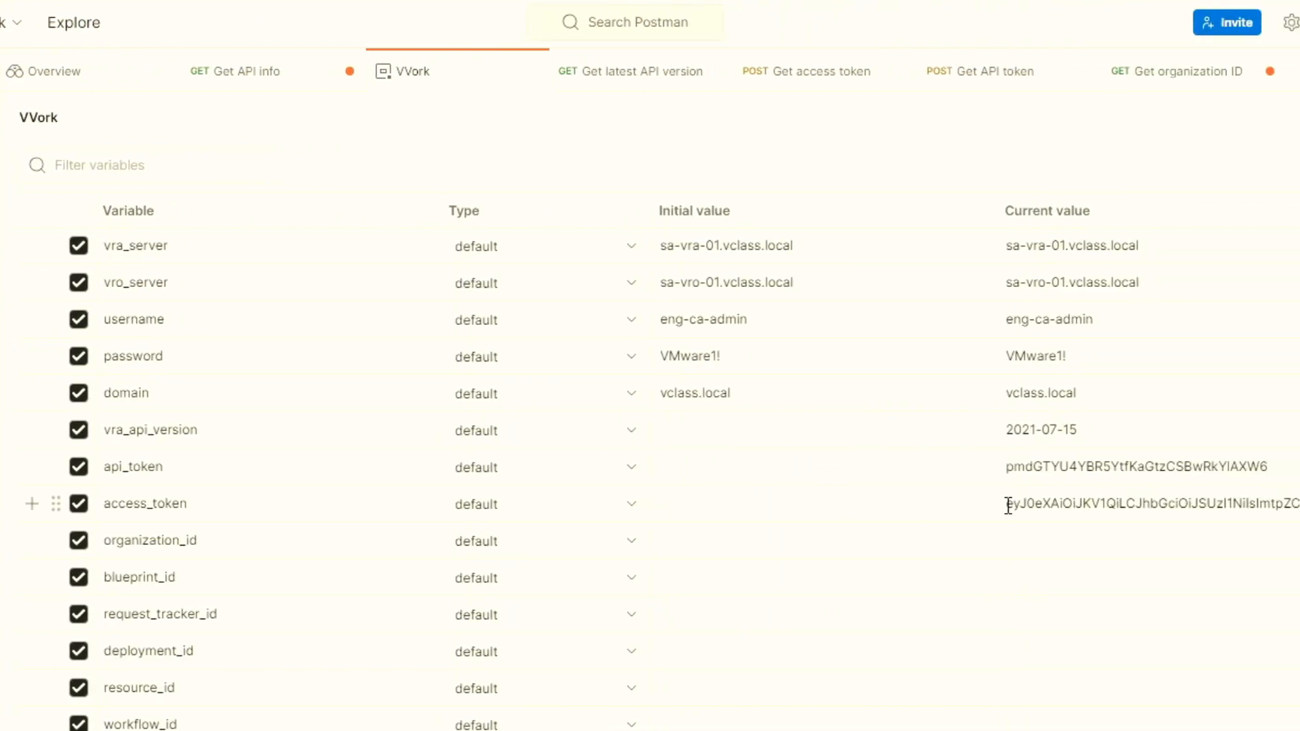
pyautogui.click(1272, 504)
pyautogui.click(921, 605)
pyautogui.doubleClick(1053, 505)
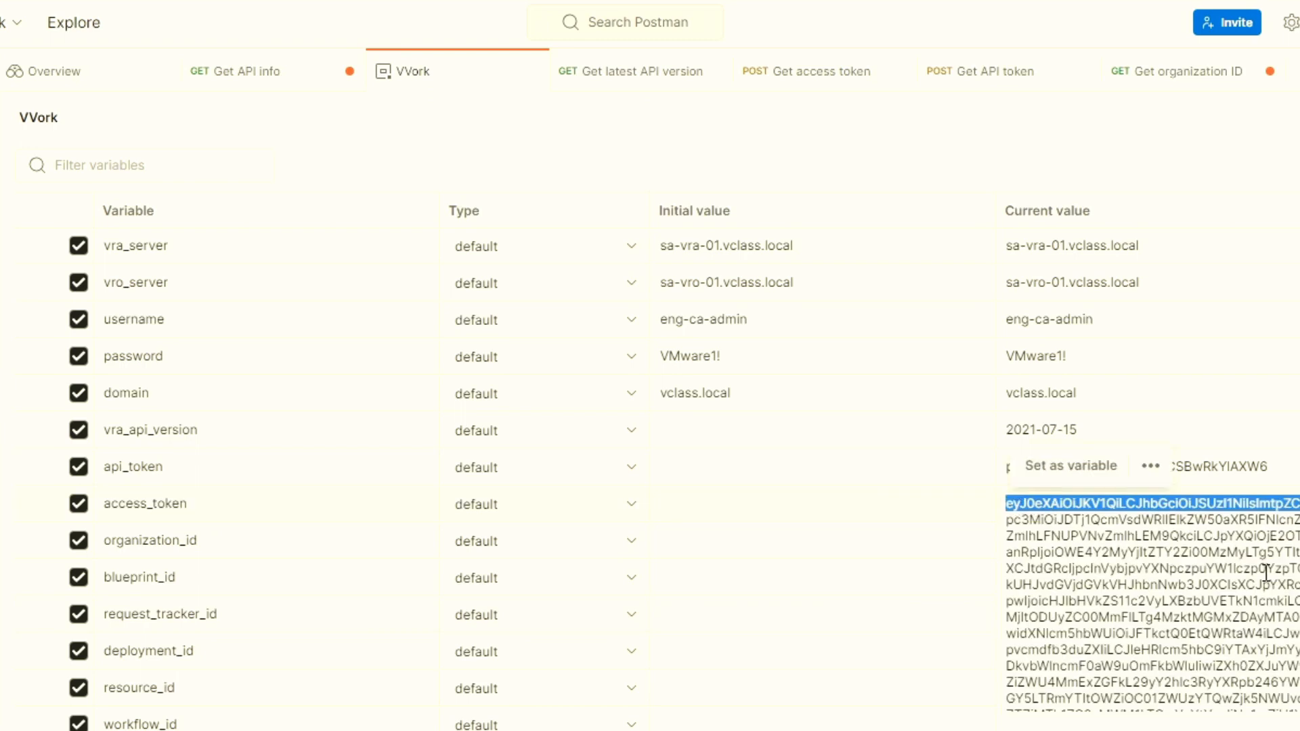
pyautogui.hotkey('ctrl', 'a')
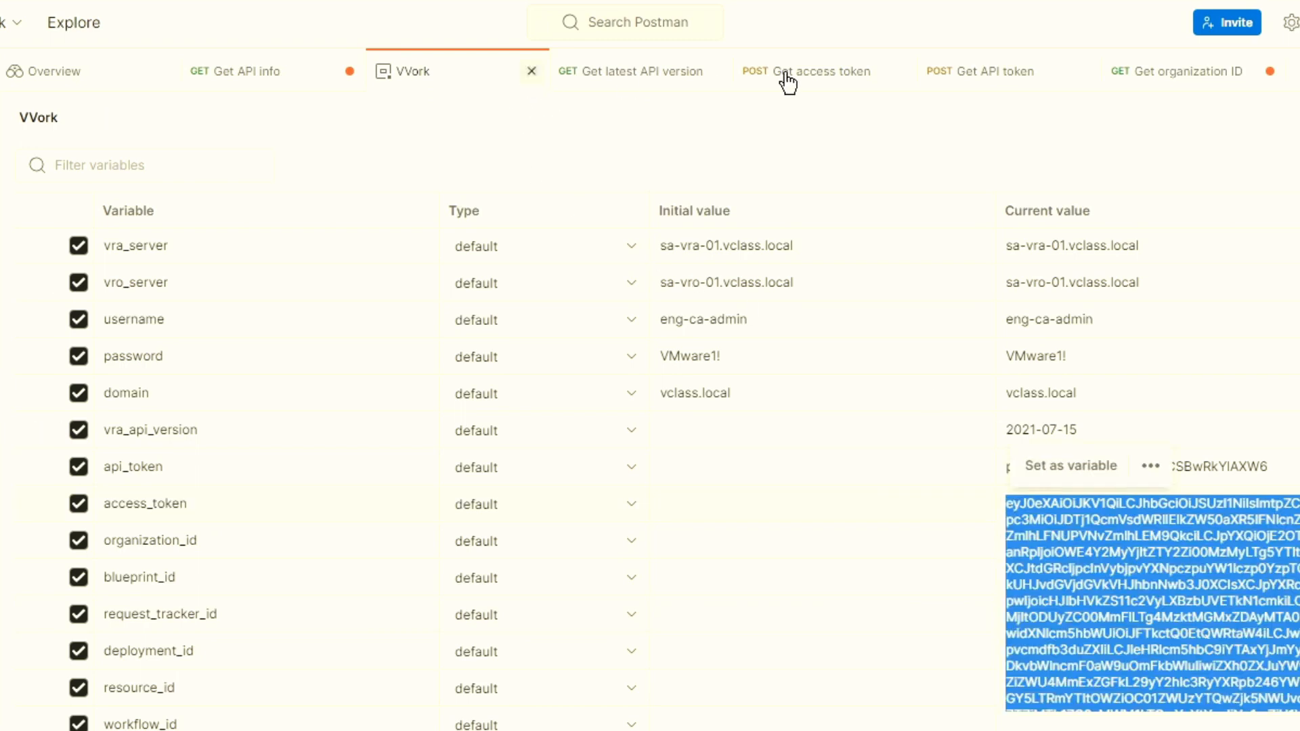
pyautogui.click(1138, 74)
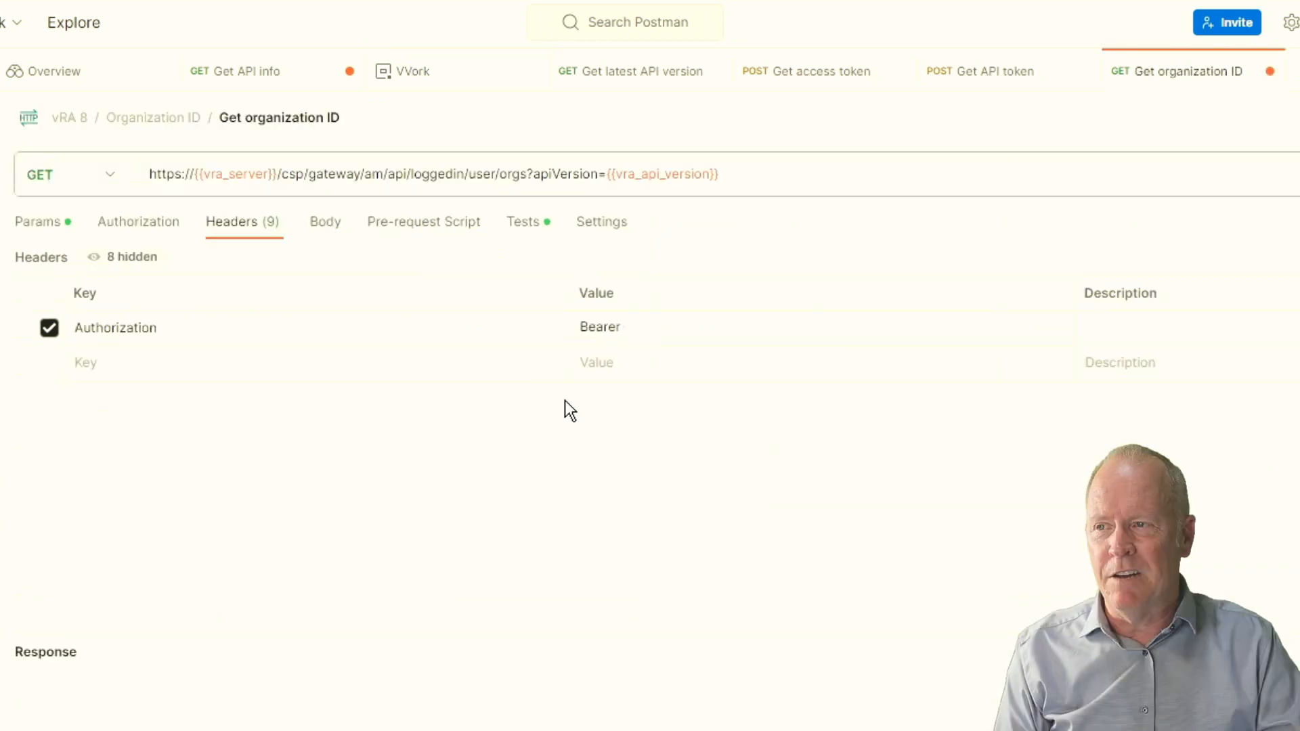
pyautogui.click(665, 315)
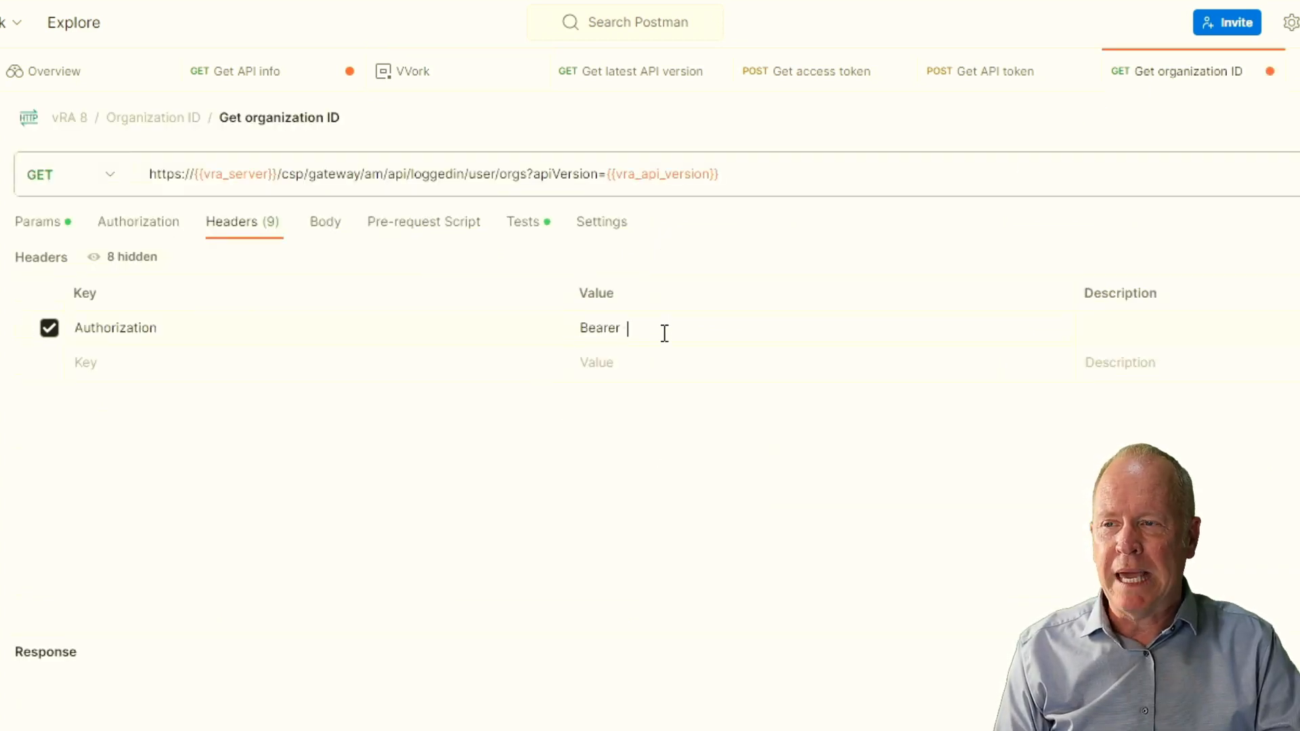
pyautogui.hotkey('ctrl', 'v')
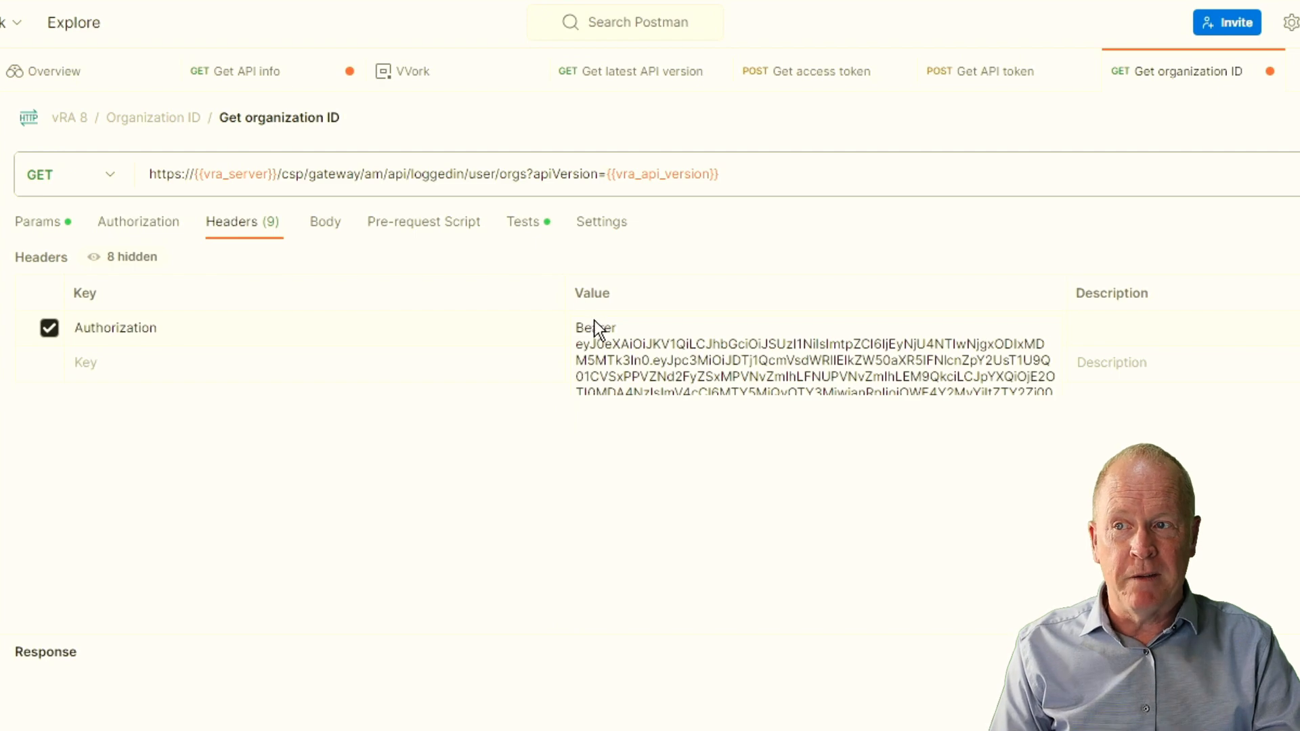
# - Replace the Authorization header's value with "Bearer {{access_token}}", and remove the header from the Get organization ID request
pyautogui.tripleClick(702, 383)
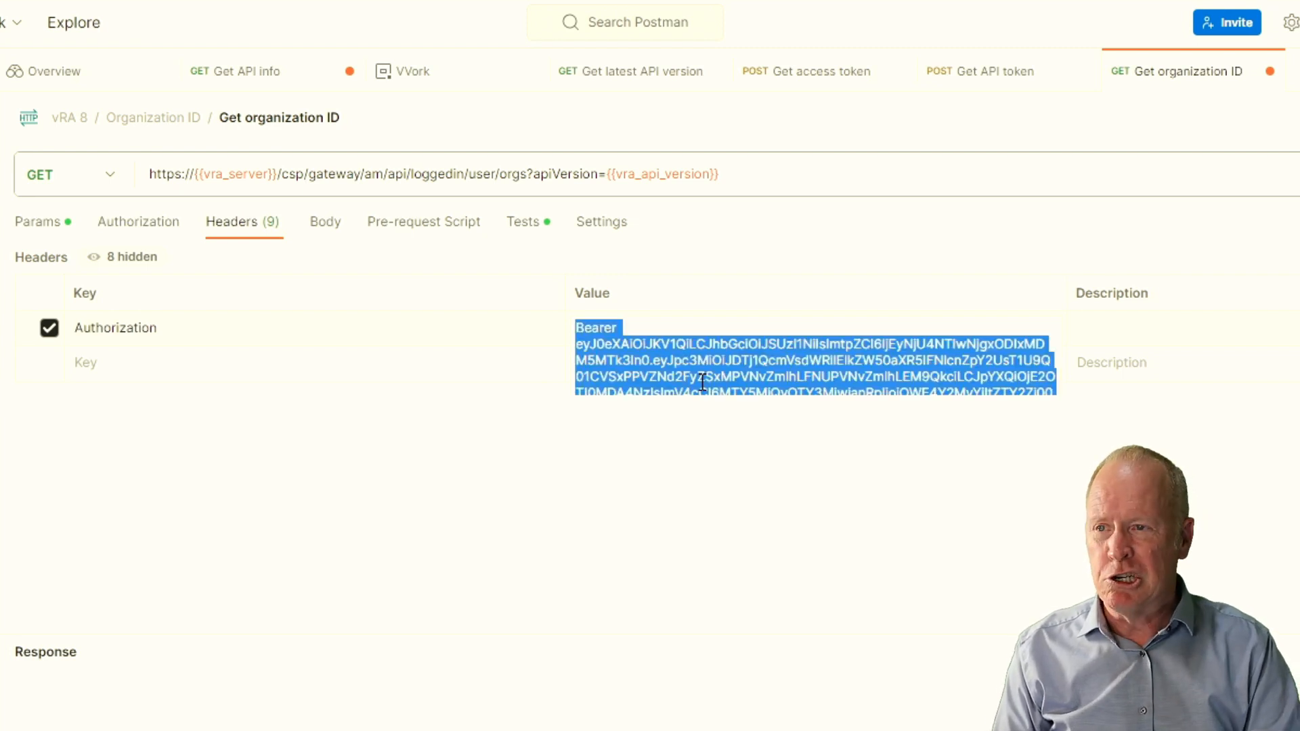
pyautogui.write('Bearer')
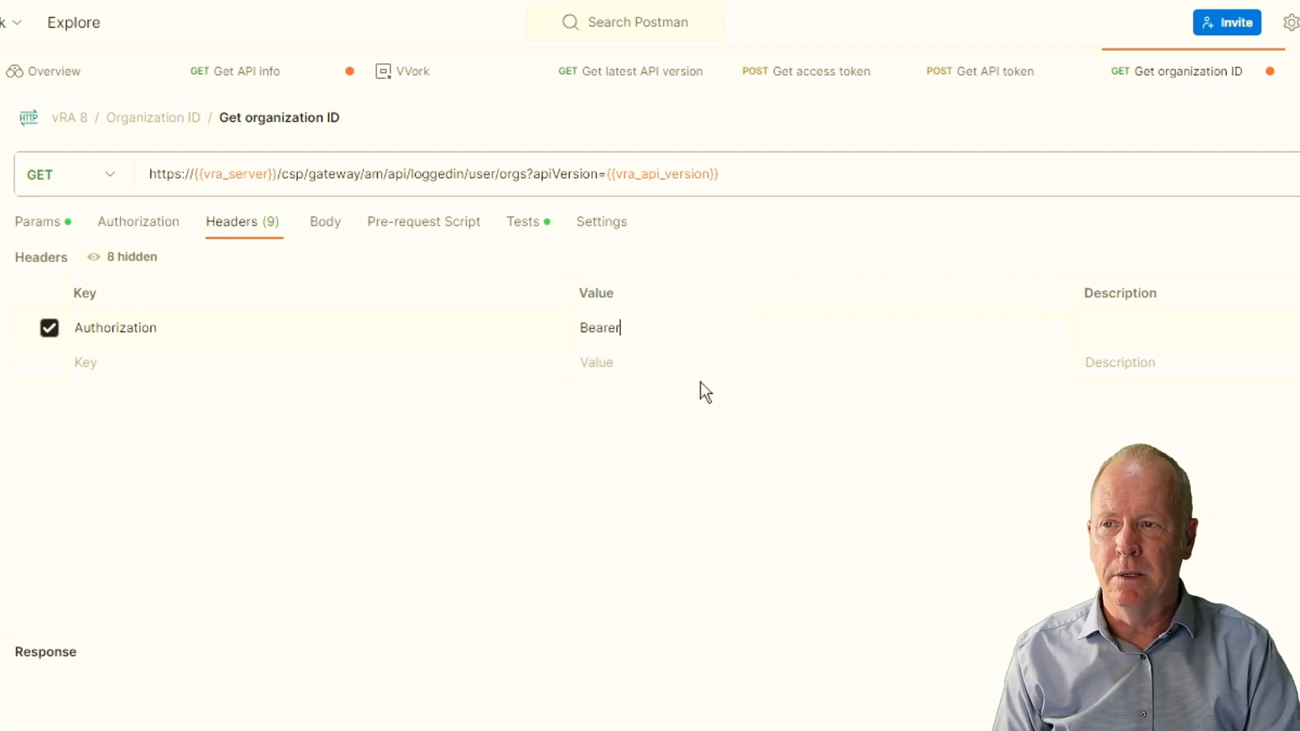
pyautogui.write(' {{acc')
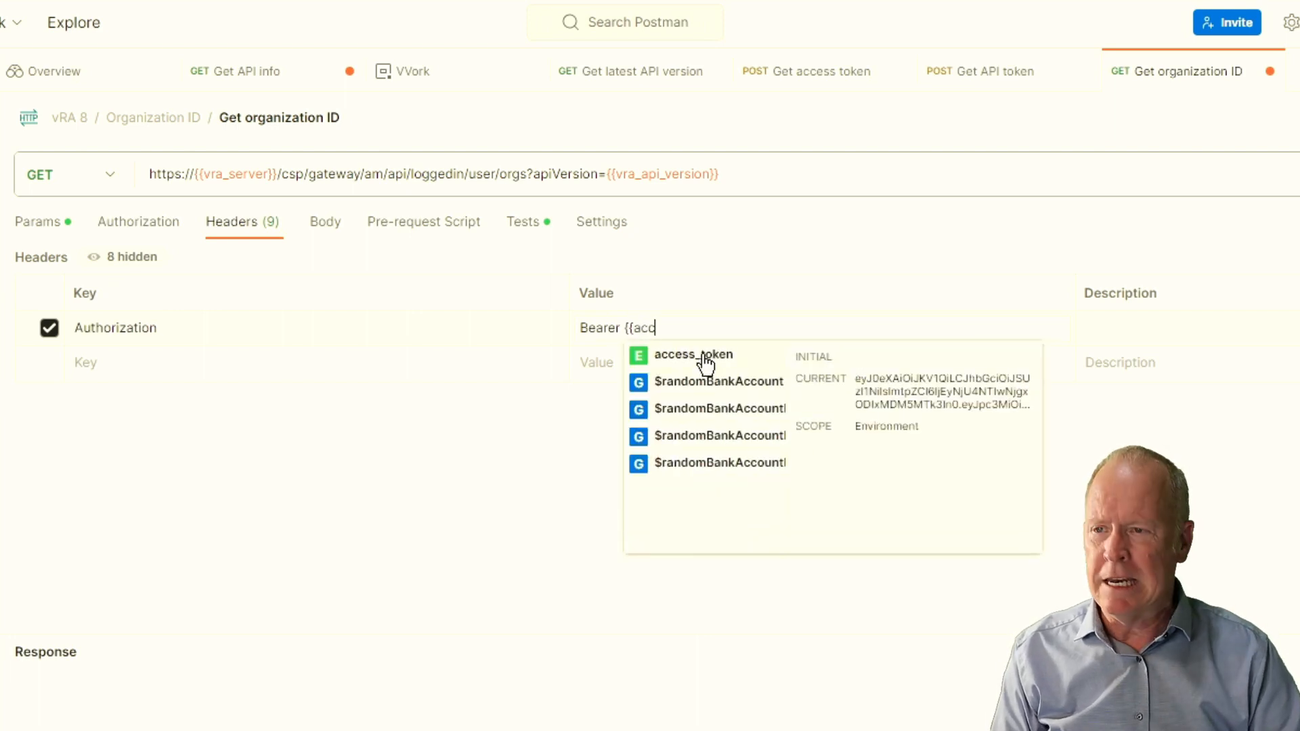
pyautogui.click(704, 358)
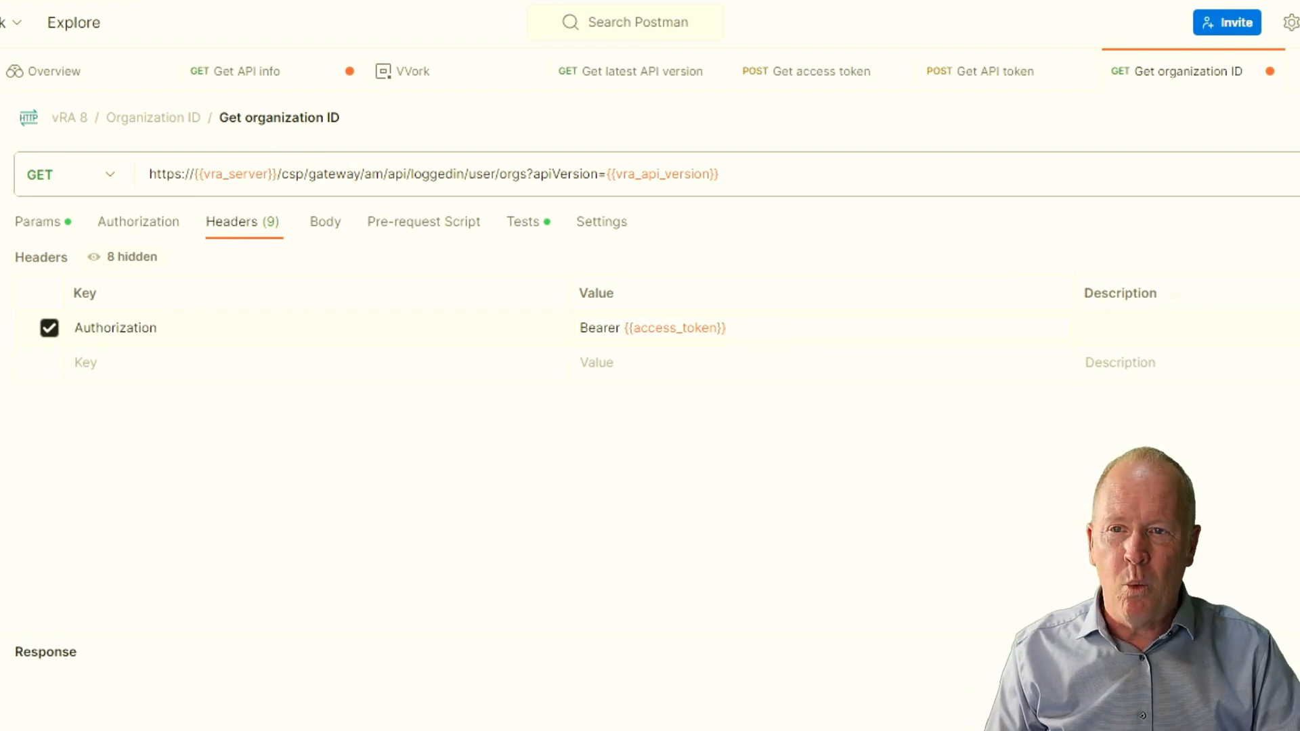
pyautogui.click(1100, 417)
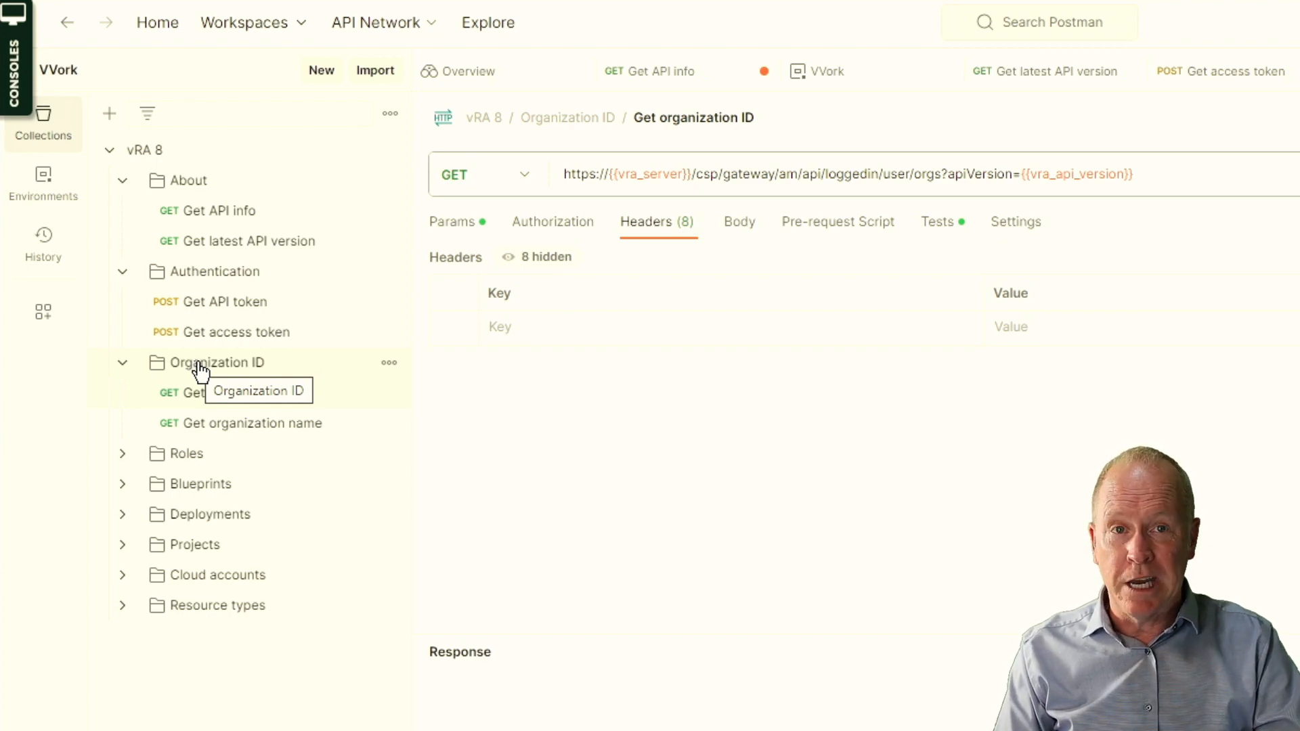
# - Open the vRA 8 collection's authorization settings and inspect the authorization type and the variable used as token
pyautogui.click(133, 160)
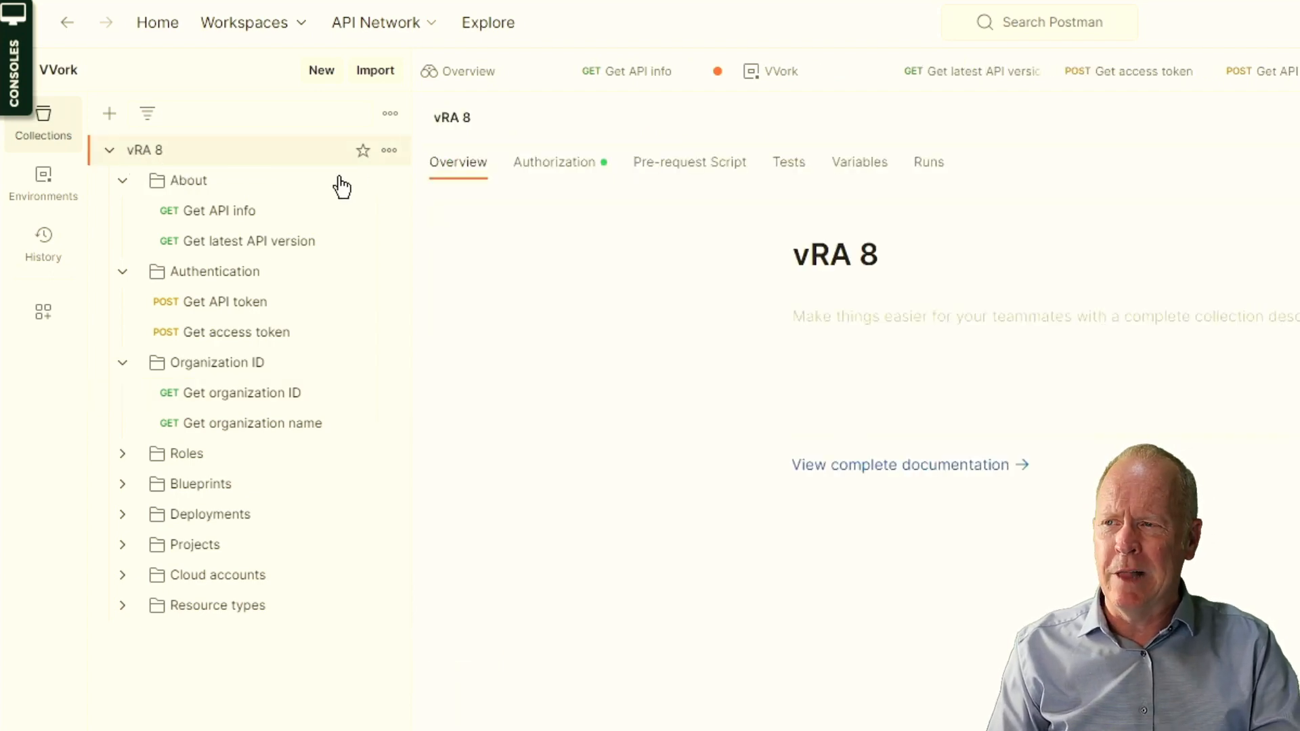
pyautogui.click(553, 166)
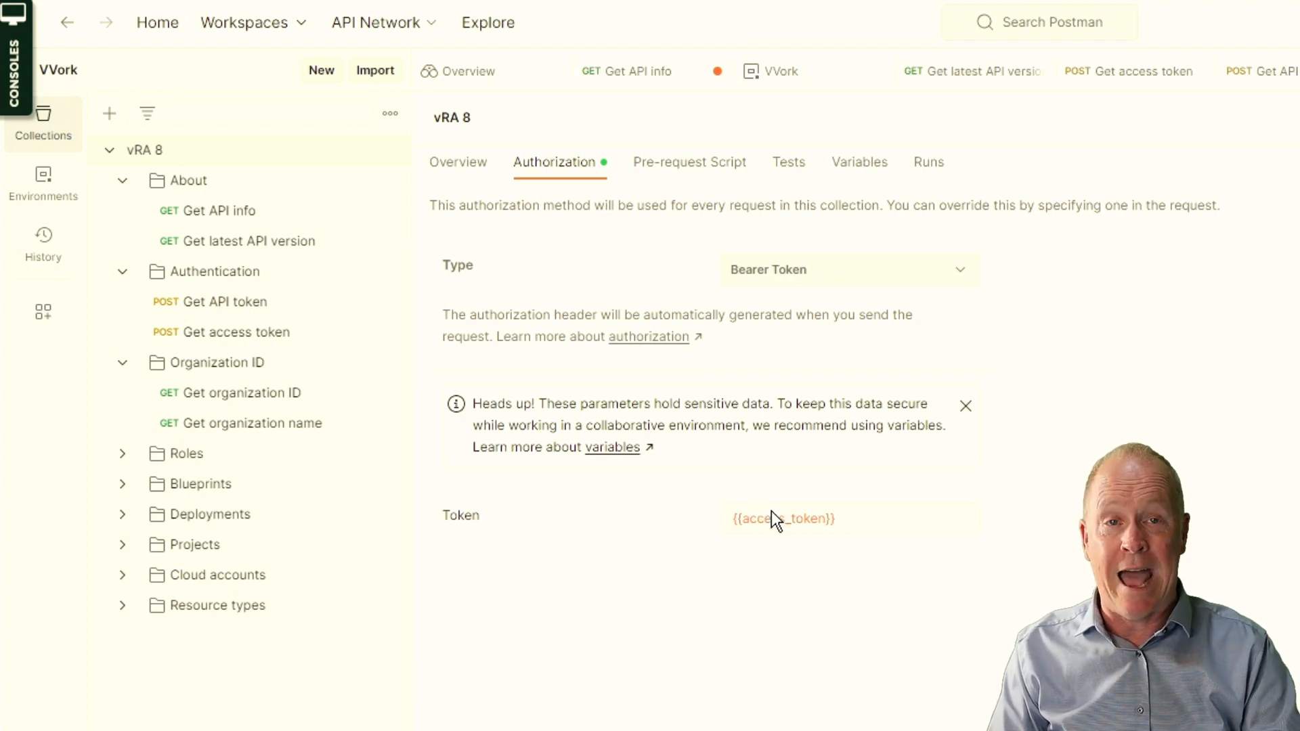
pyautogui.moveTo(779, 515)
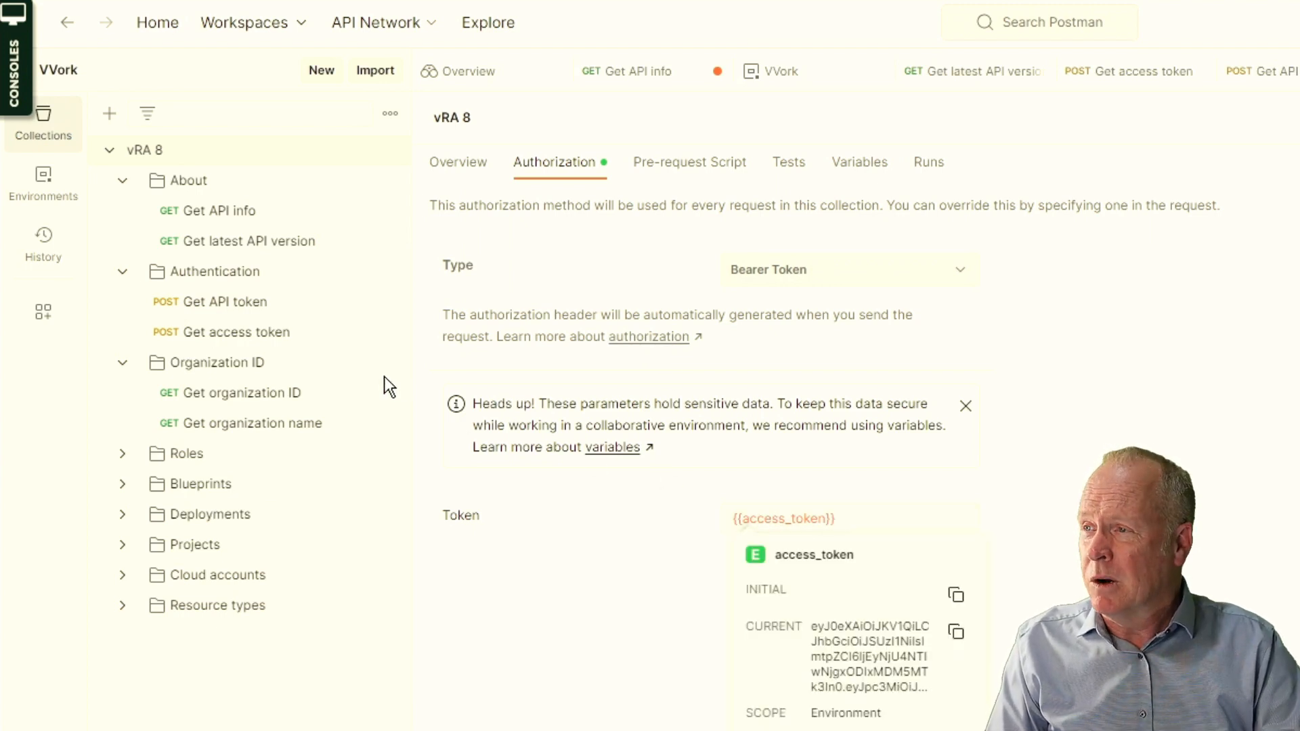
# - Trace the authorization inheritance from the Get organization ID request through the Organization ID folder up to the vRA 8 collection
pyautogui.click(257, 399)
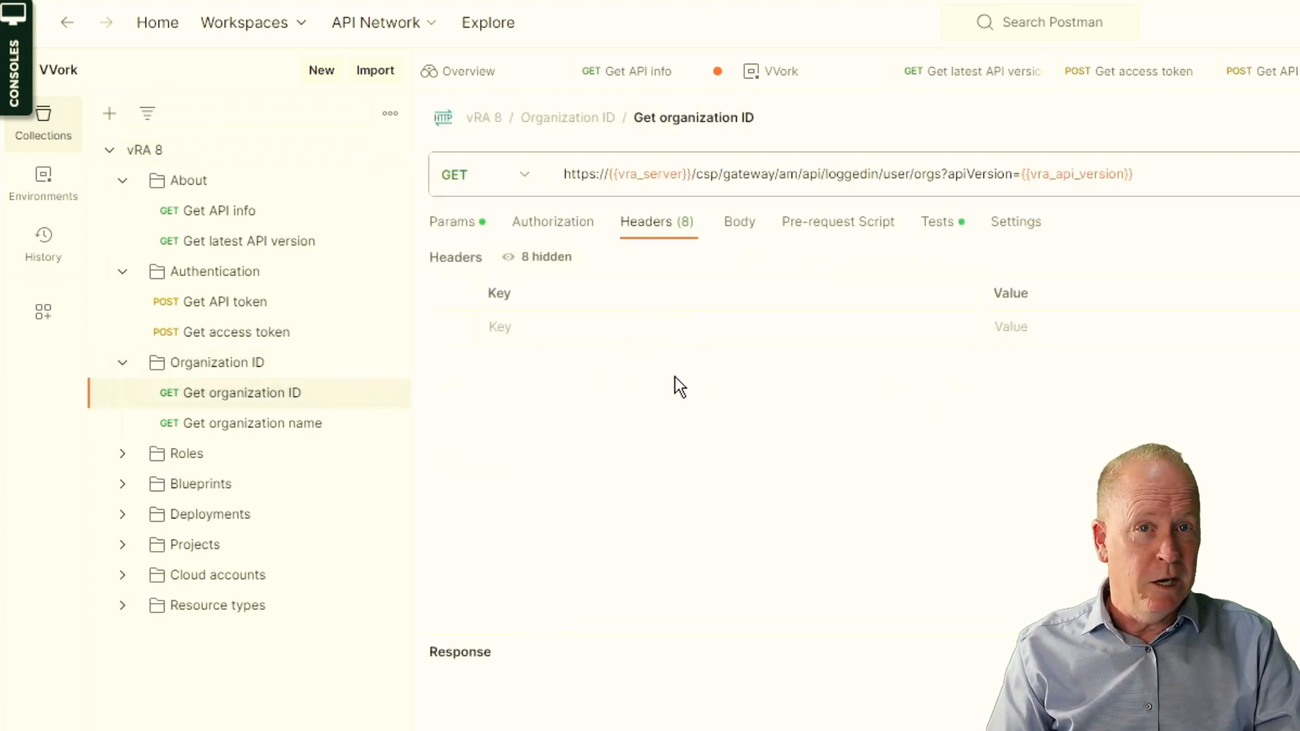
pyautogui.click(553, 231)
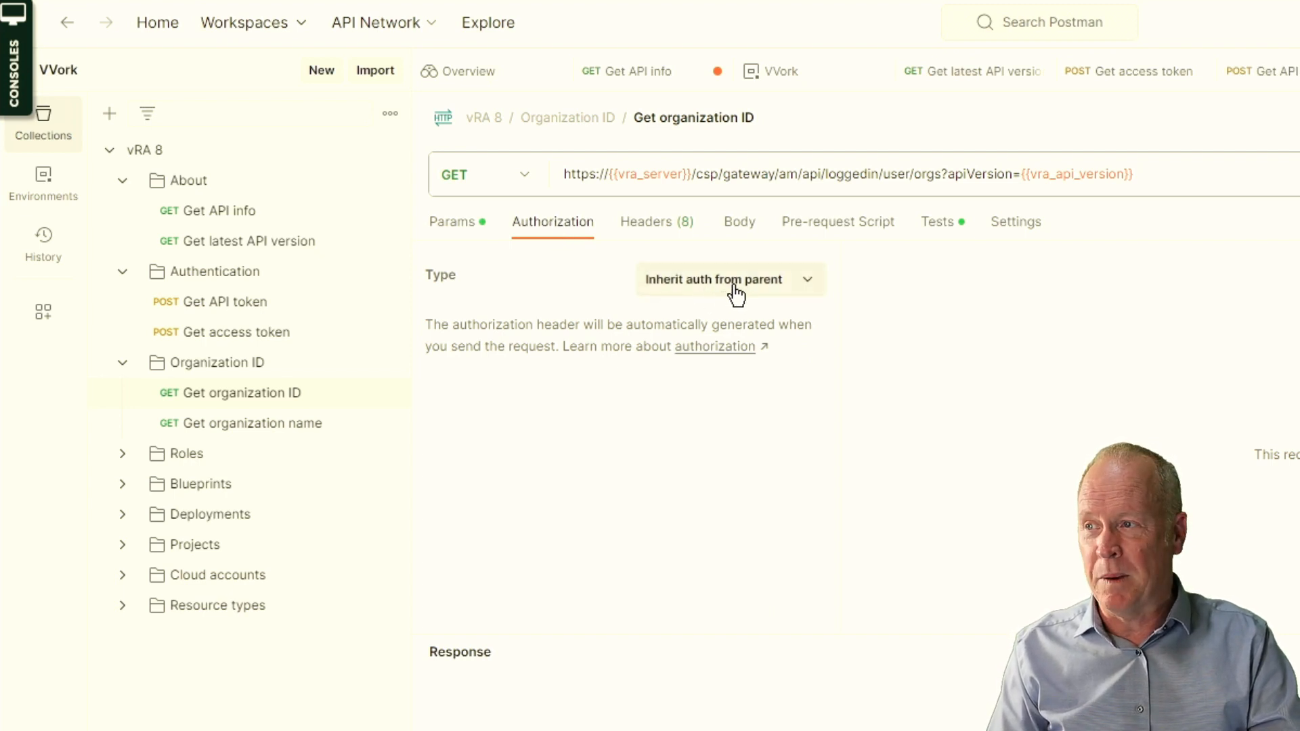
pyautogui.click(226, 369)
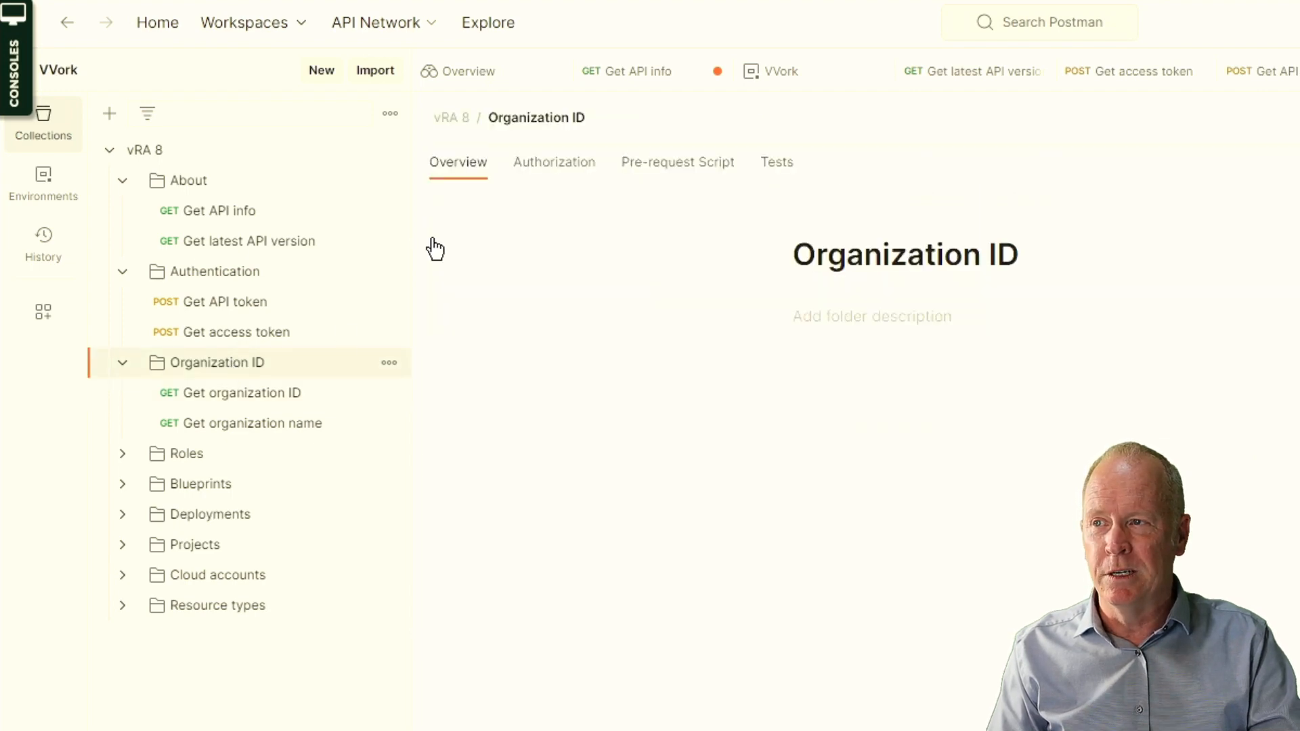
pyautogui.click(540, 169)
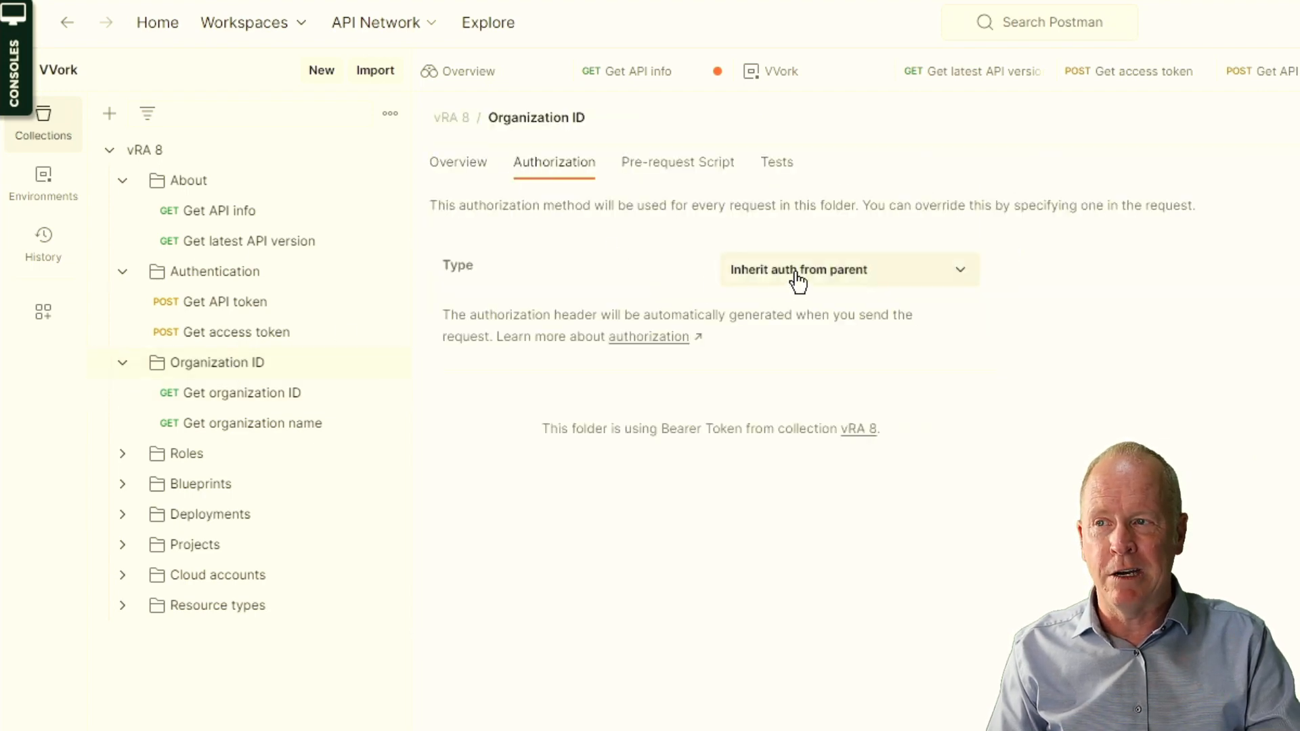
pyautogui.click(137, 156)
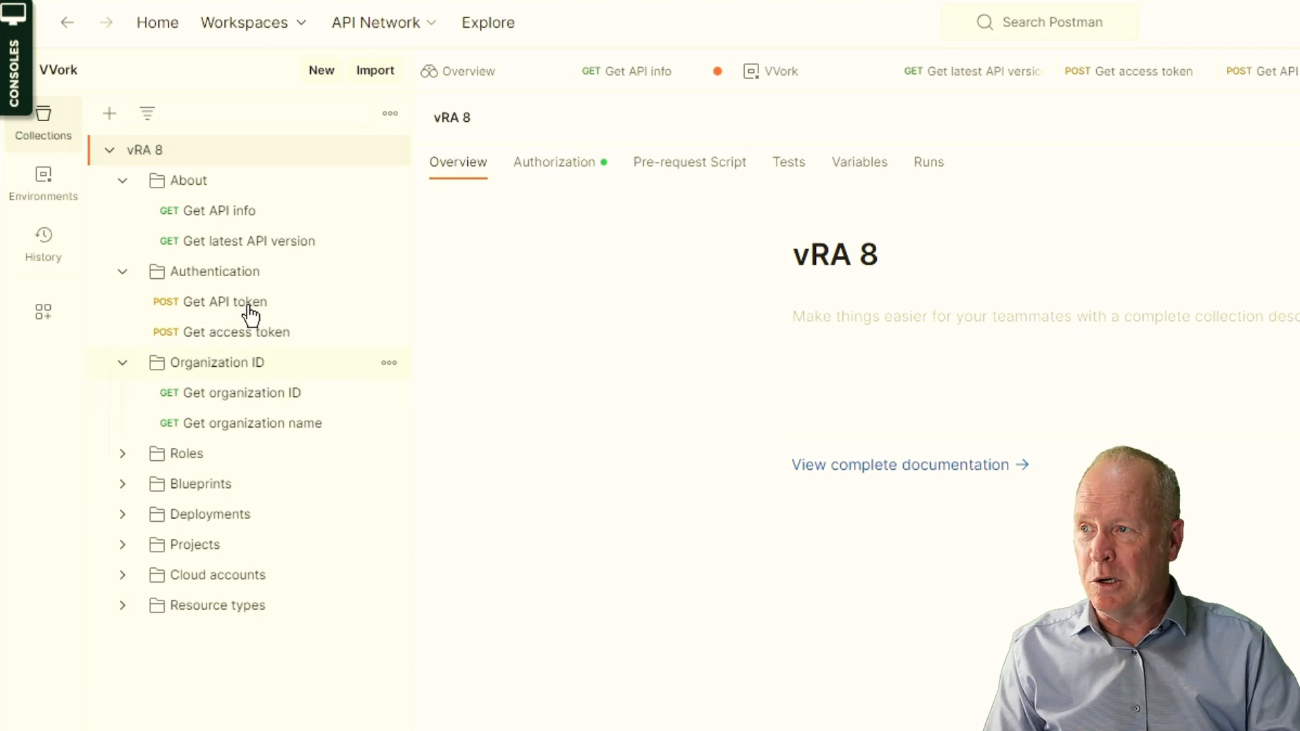
# - Open the Get access token request in the Authentication folder
pyautogui.click(274, 342)
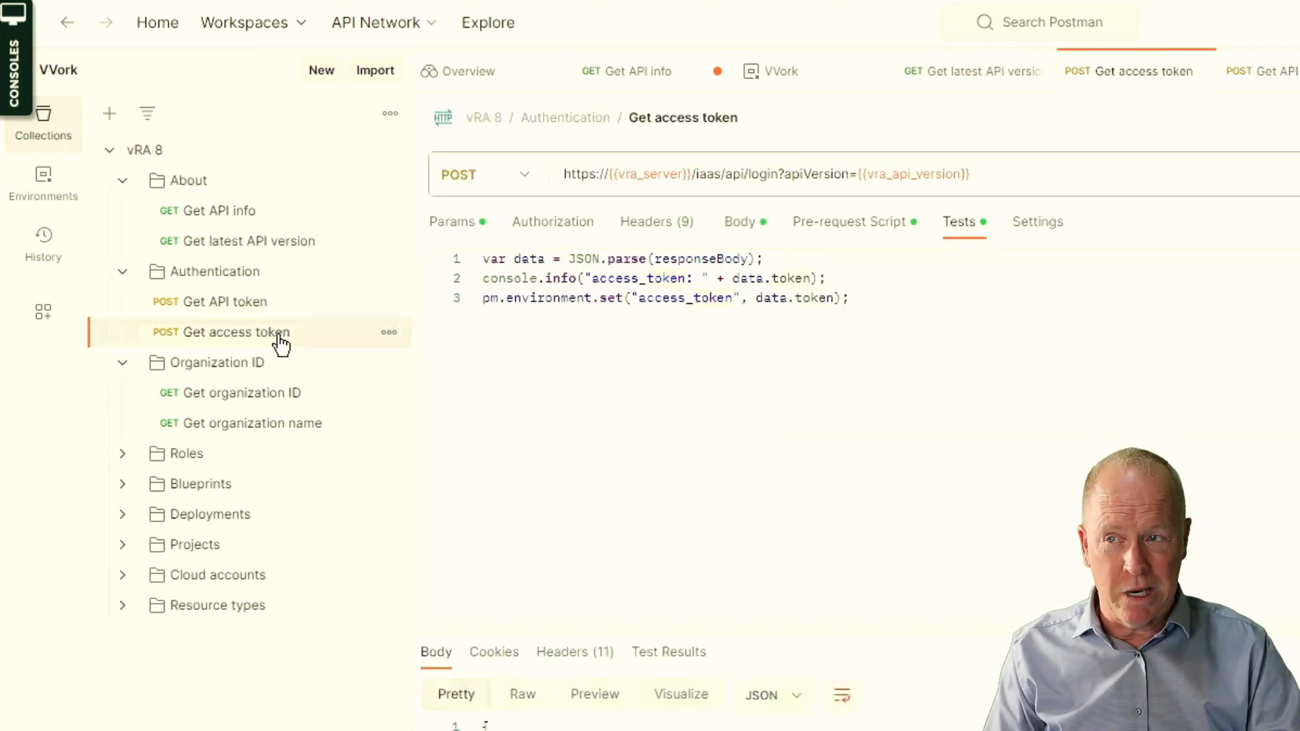